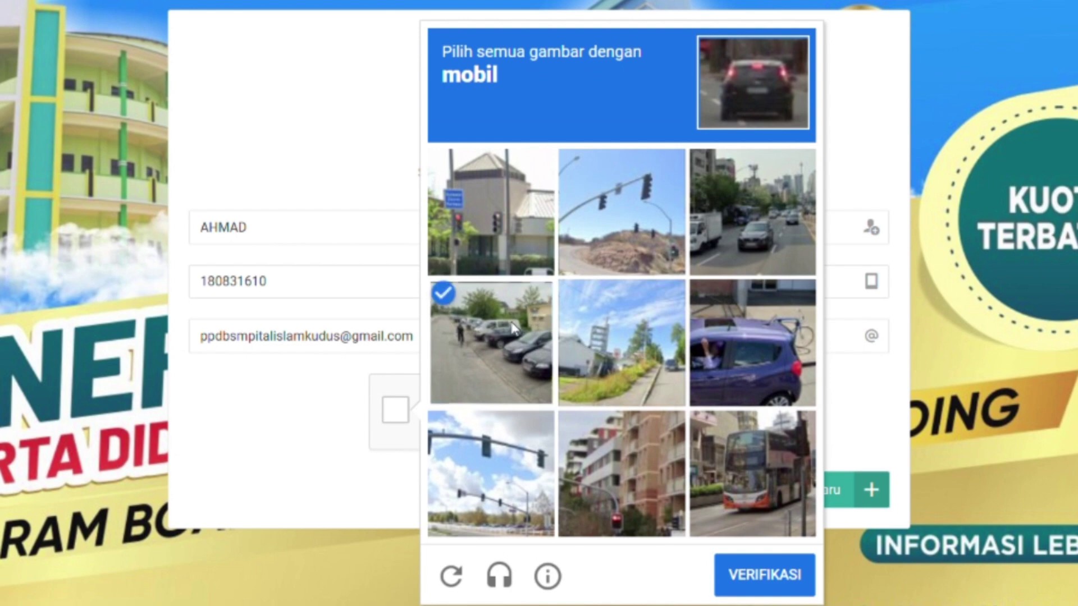
Select the two car images in the reCAPTCHA, verify, and register the new account with Daftar Akun Baru.
click(780, 218)
click(766, 373)
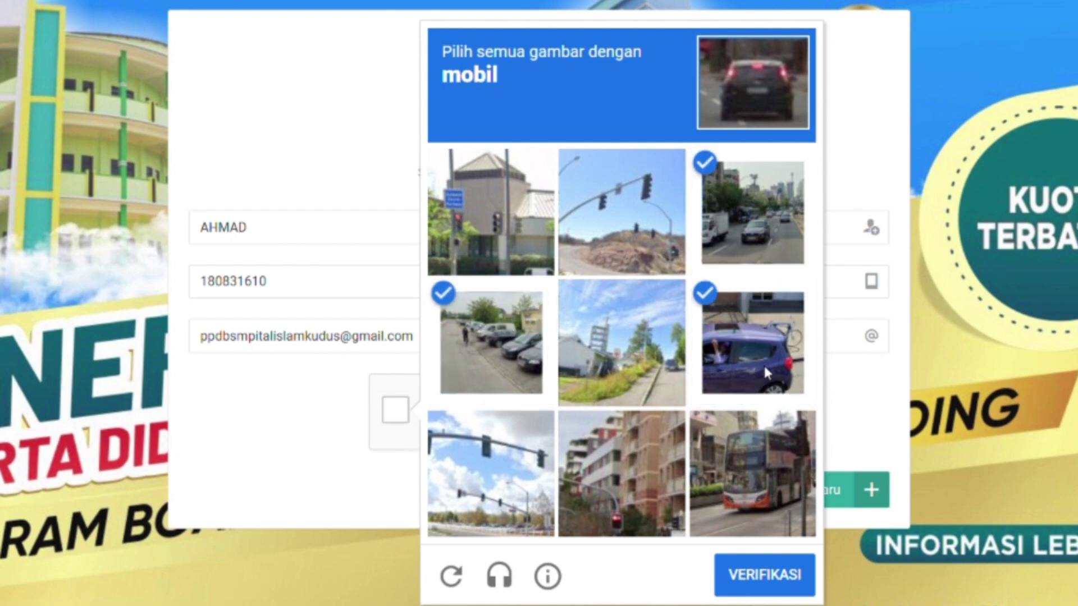
click(745, 572)
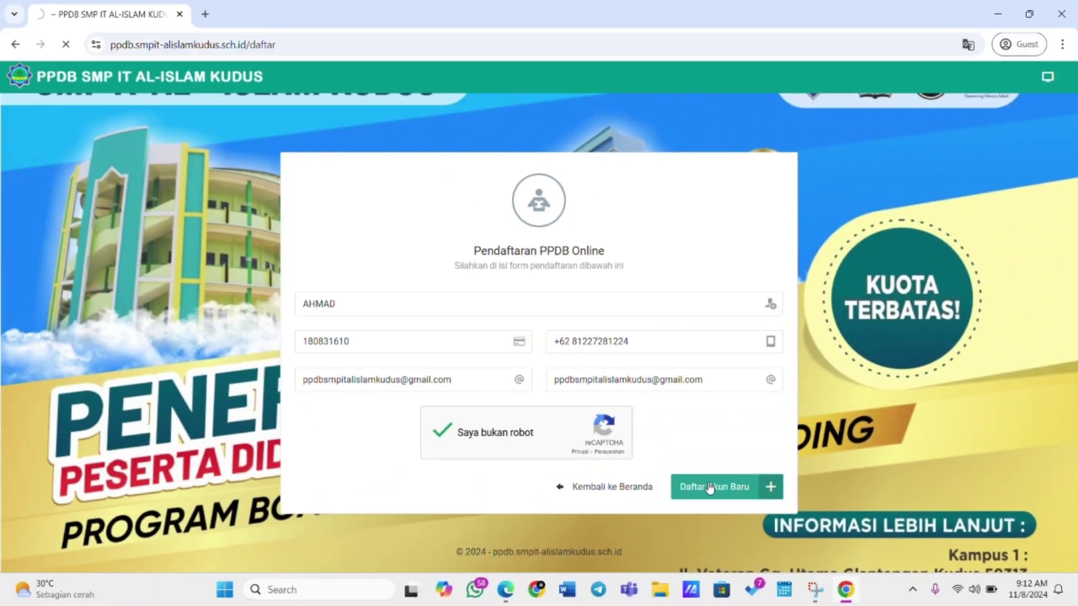
click(680, 330)
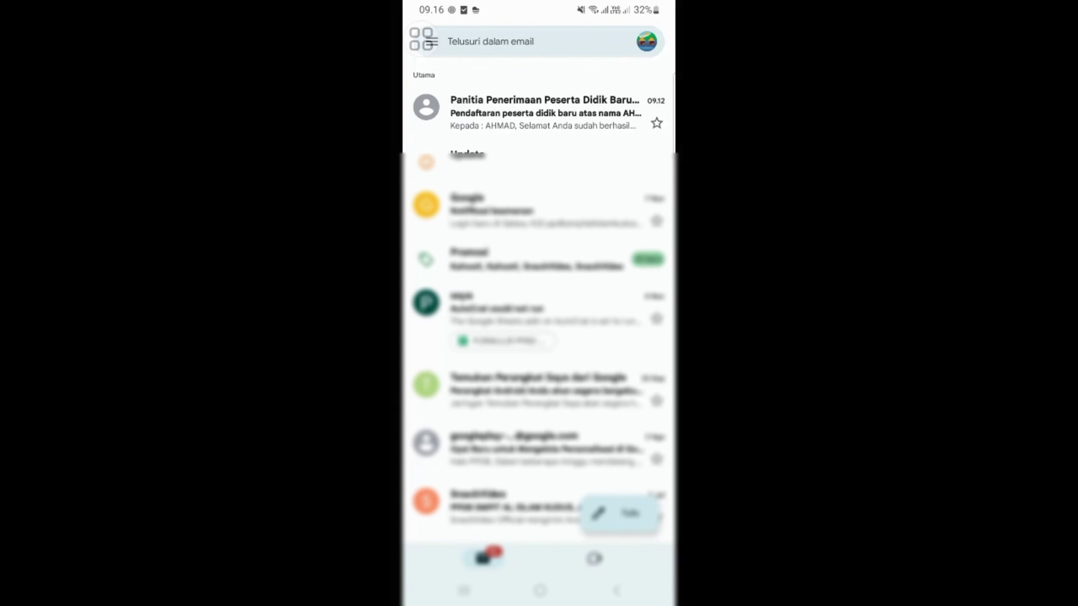
Open the Panitia Penerimaan Peserta Didik Baru e-mail holding the account's login details.
click(539, 112)
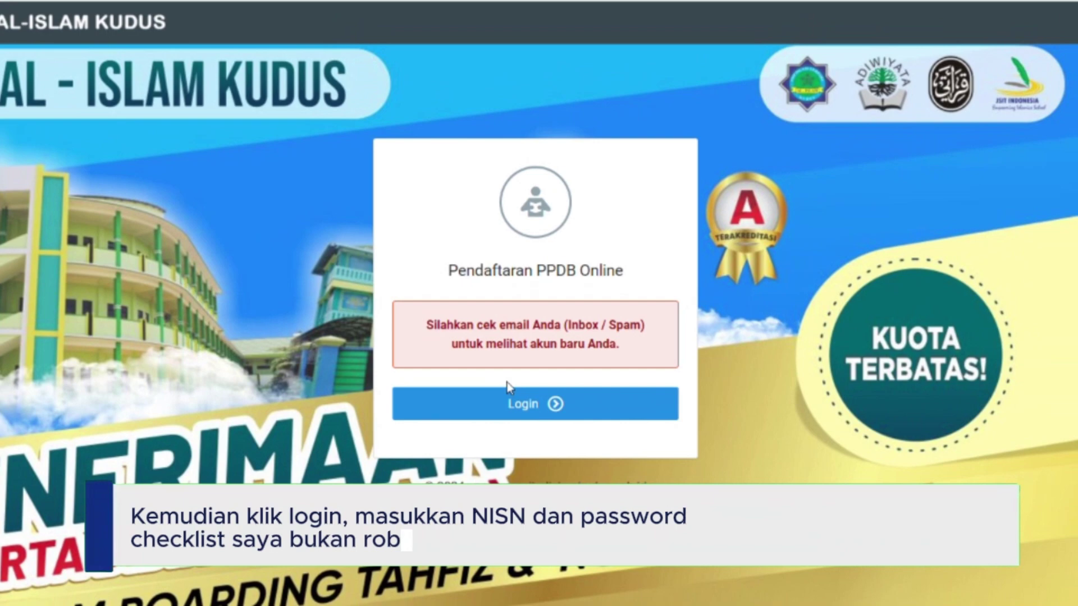
Log in with the student's NISN and password, ticking 'Saya bukan robot' before Masuk.
click(490, 416)
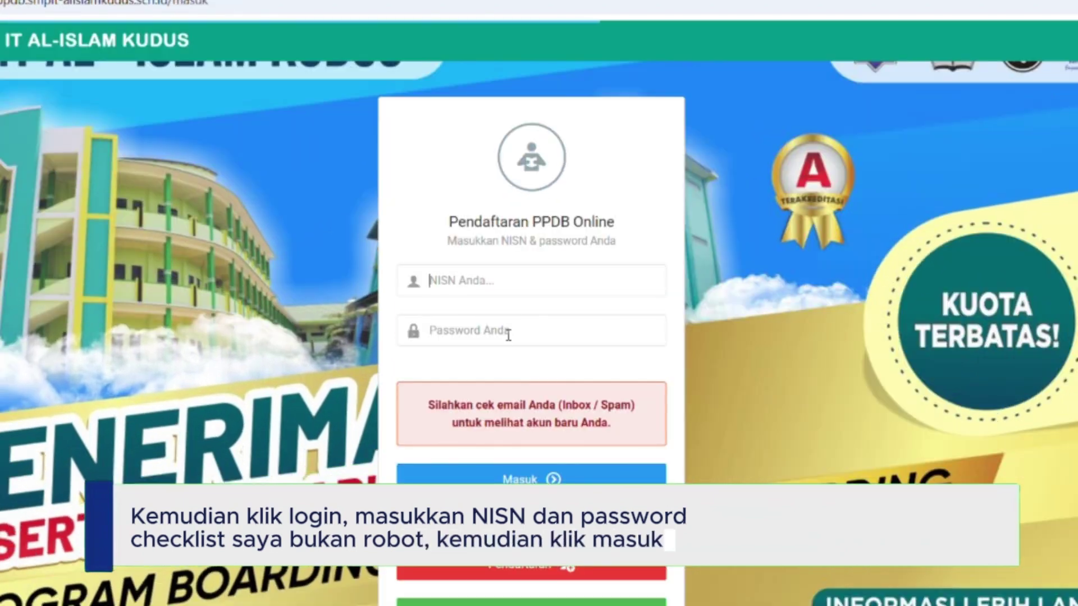
click(505, 280)
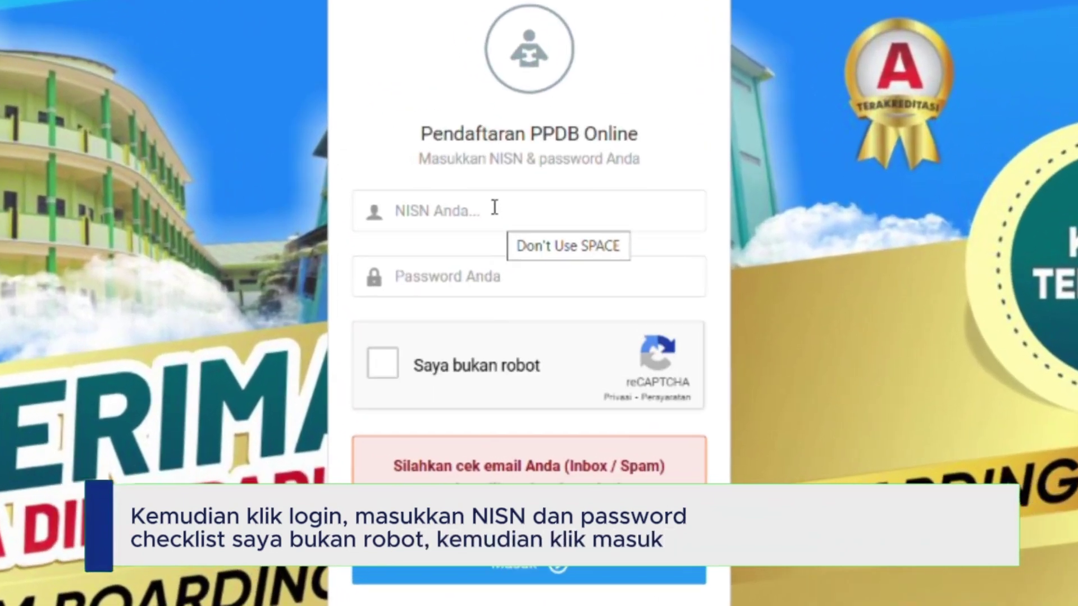
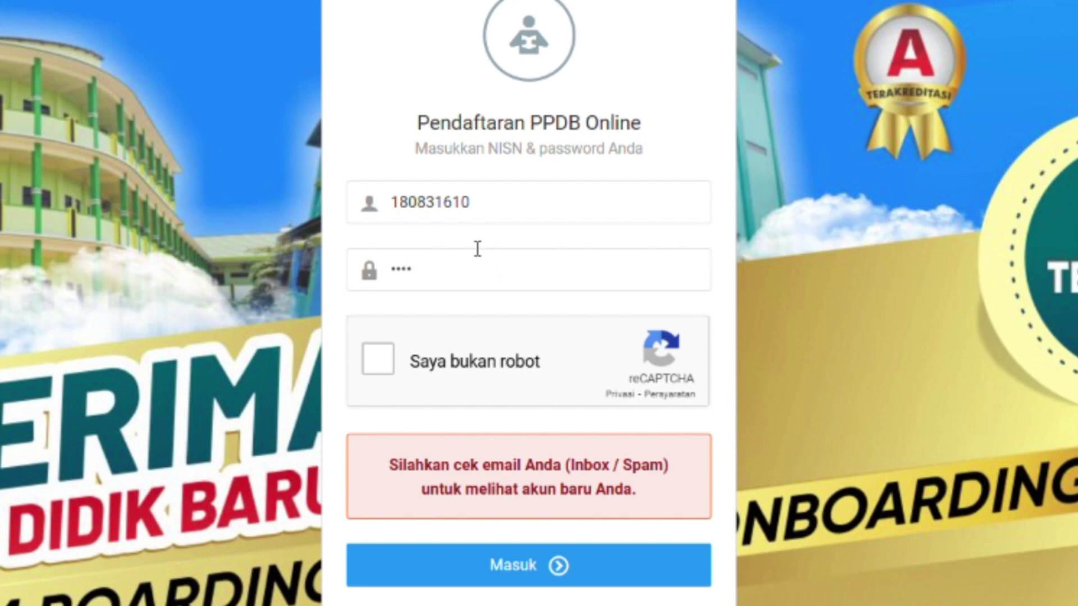
click(387, 362)
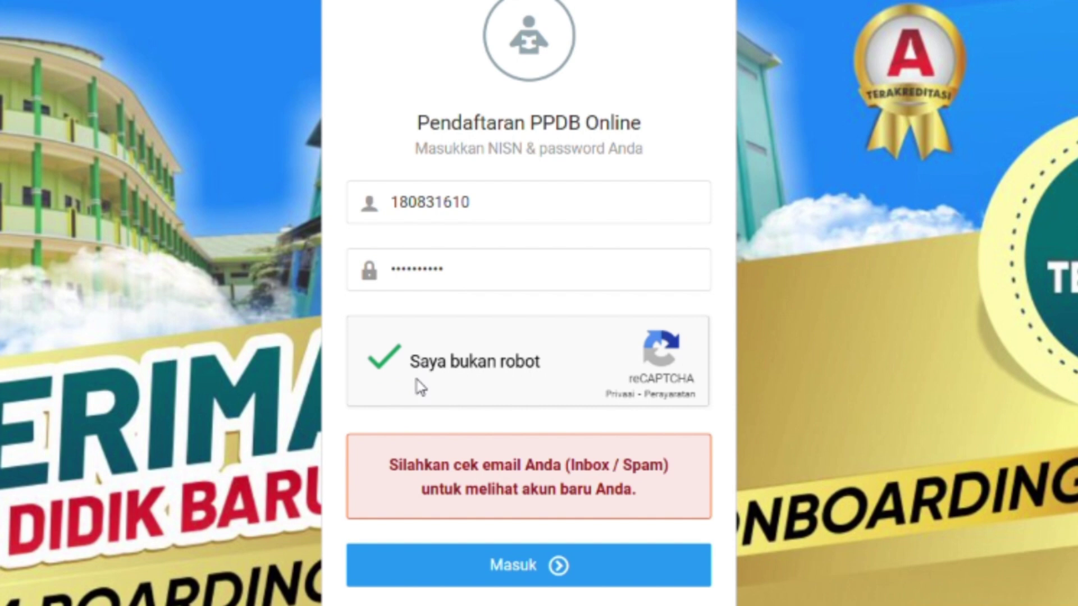
scroll(488, 275, down, 2)
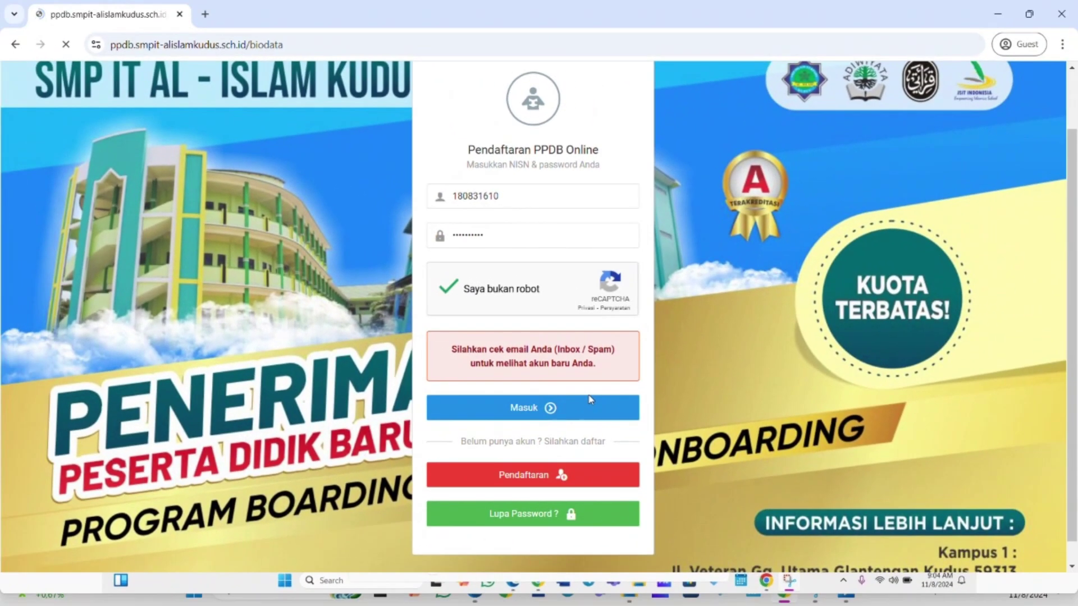
click(607, 421)
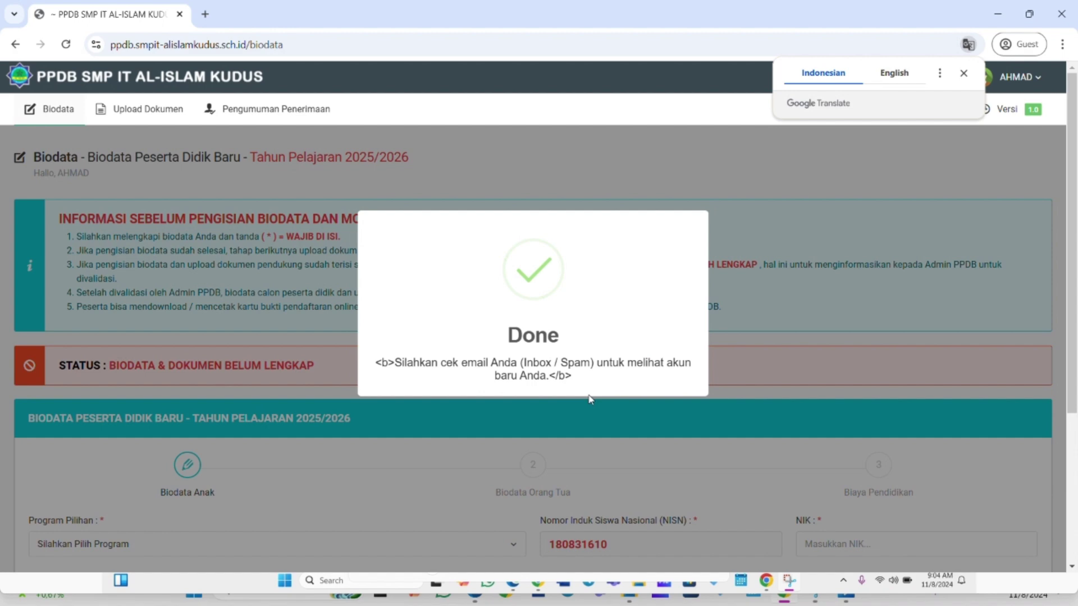
Dismiss the Done message and translation popup, then choose BOARDING TAHFIDZ as Program Pilihan.
click(590, 399)
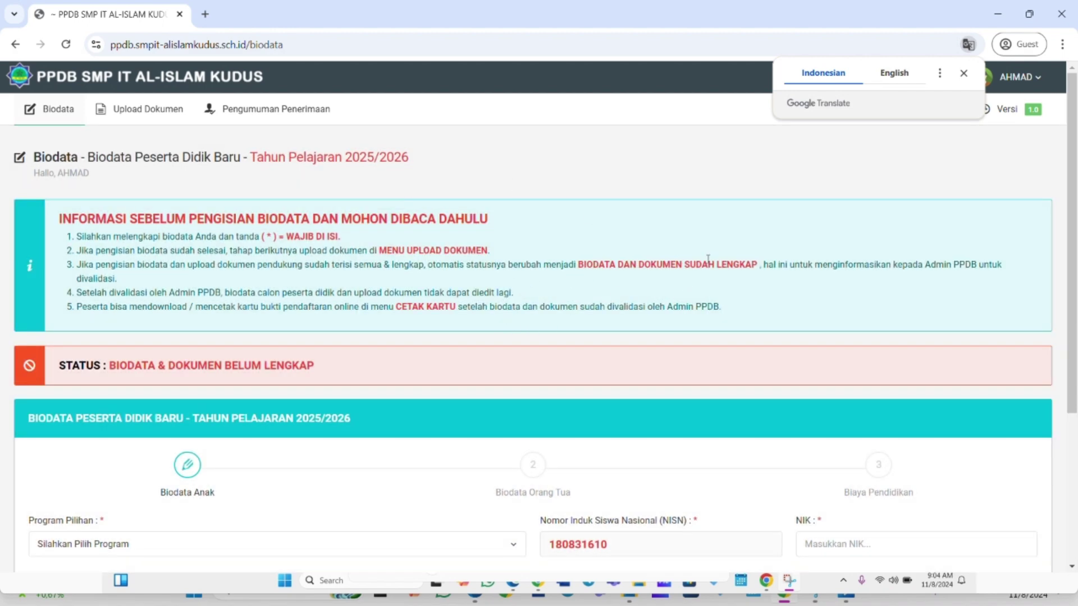
click(727, 244)
scroll(729, 264, down, 4)
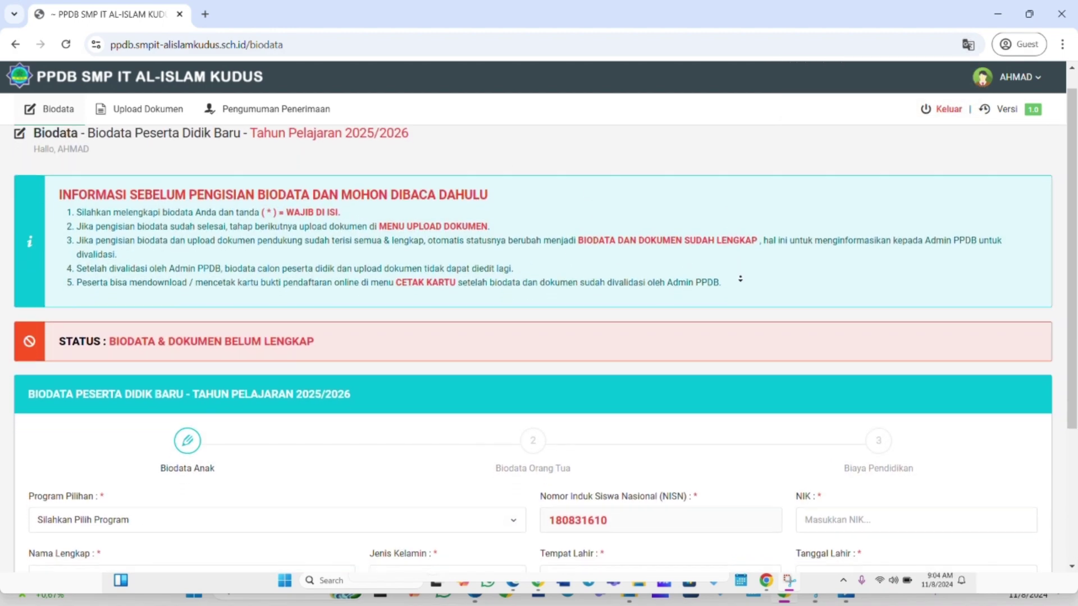
scroll(740, 291, down, 3)
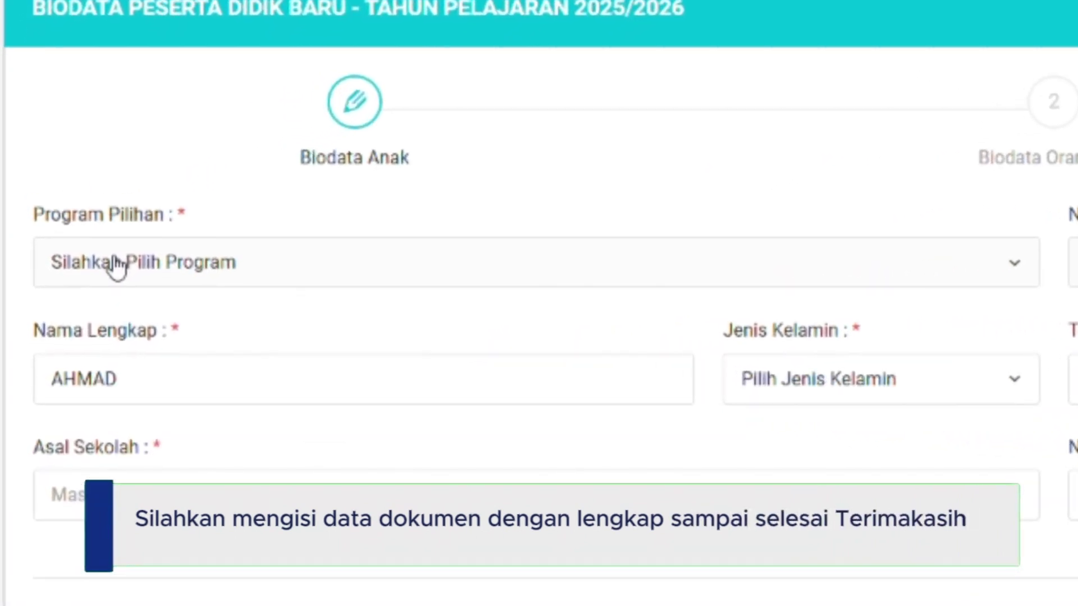
click(115, 263)
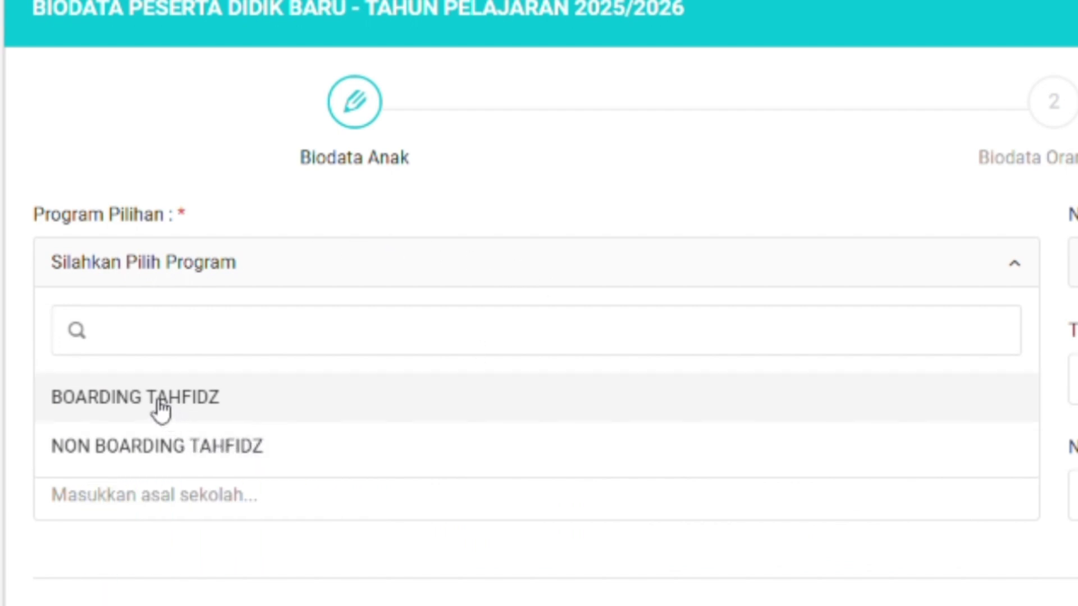
double_click(156, 399)
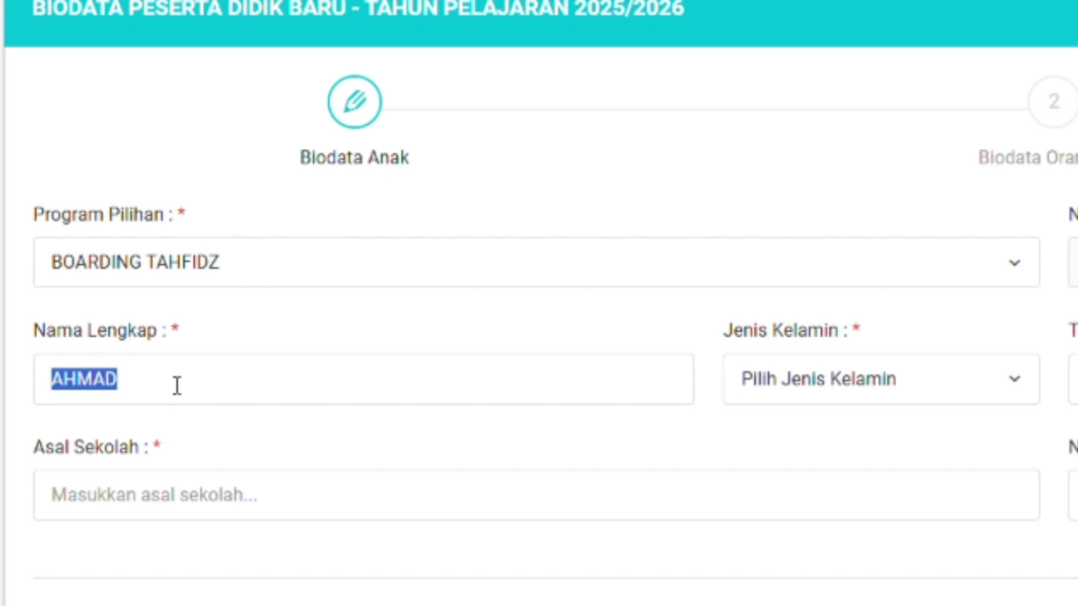
Enter SDIT AL ISLAM as school of origin, LAKI-LAKI as gender, and KUDUS as birthplace.
click(125, 487)
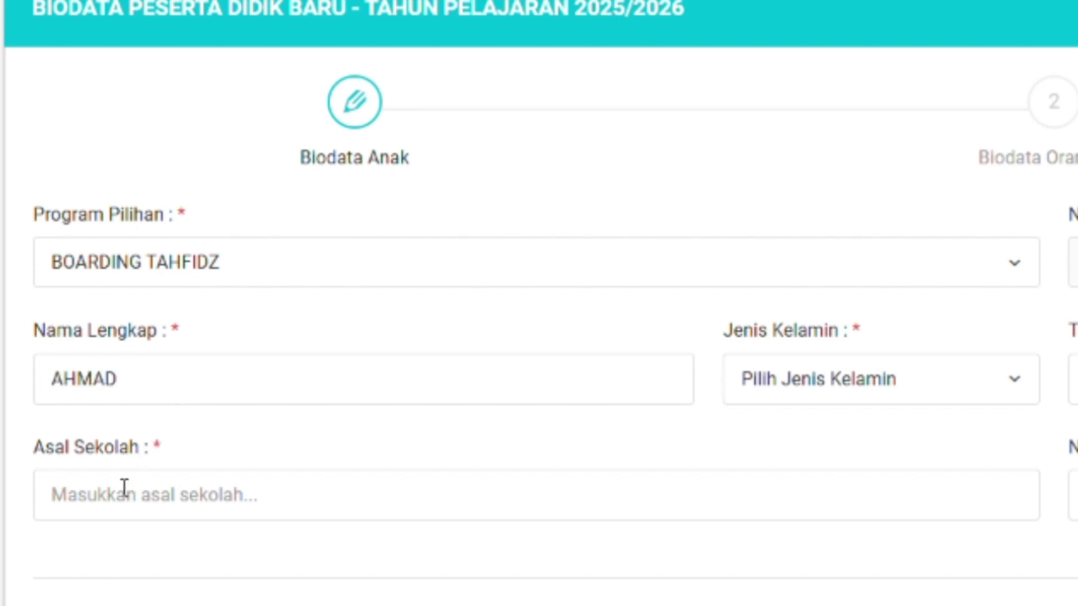
text(s)
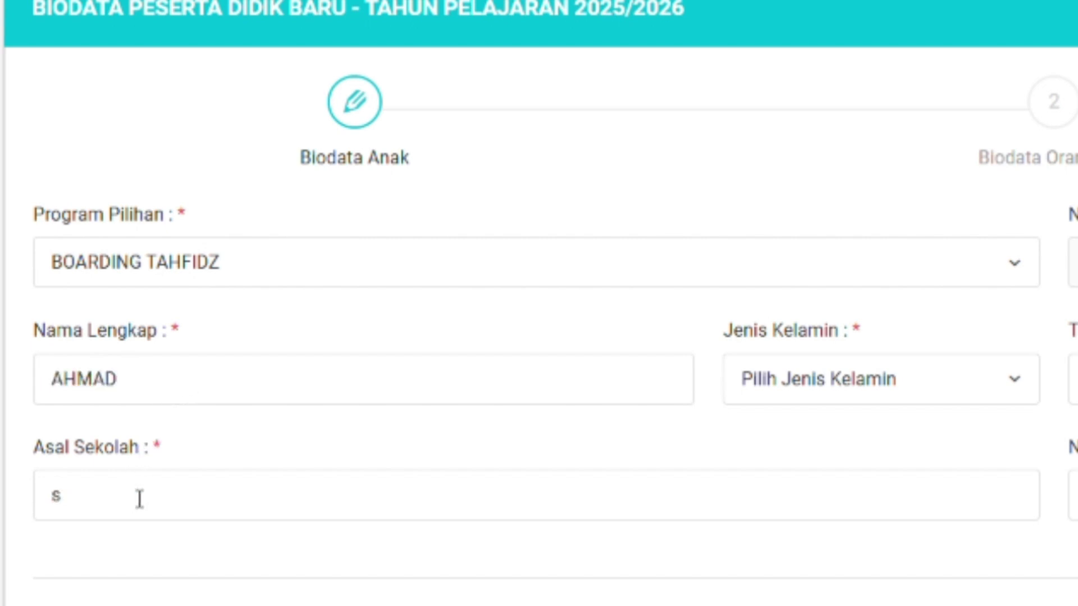
text(DIT)
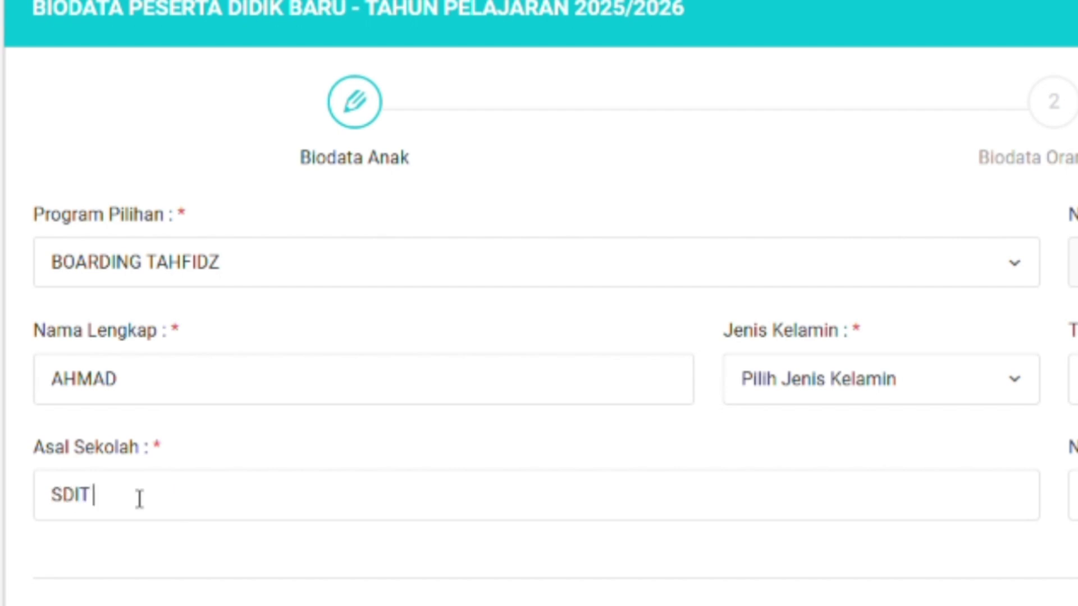
text( AL ISLAM)
click(791, 382)
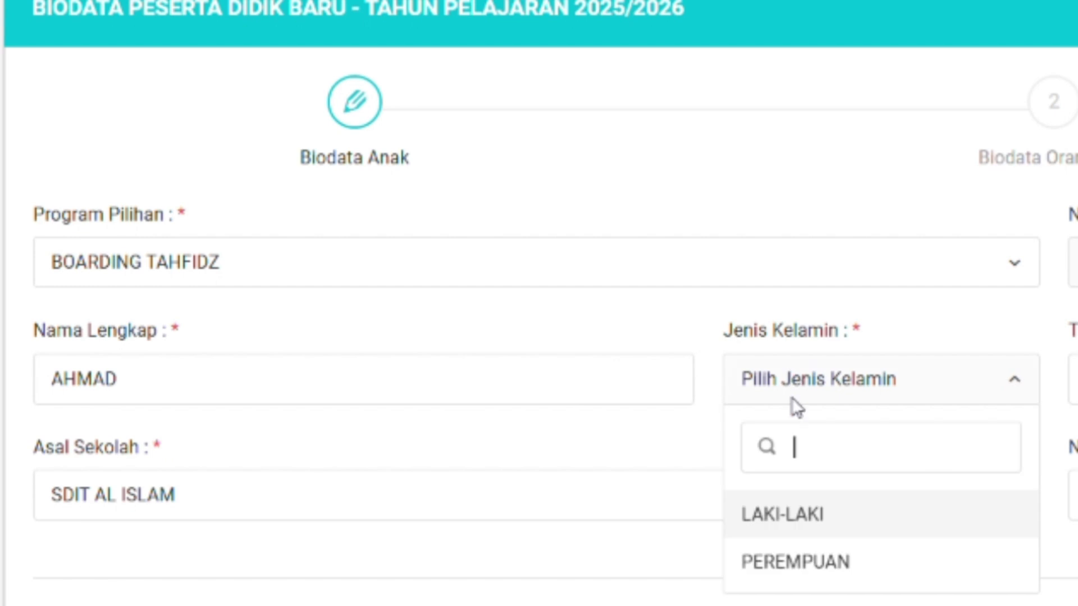
click(792, 514)
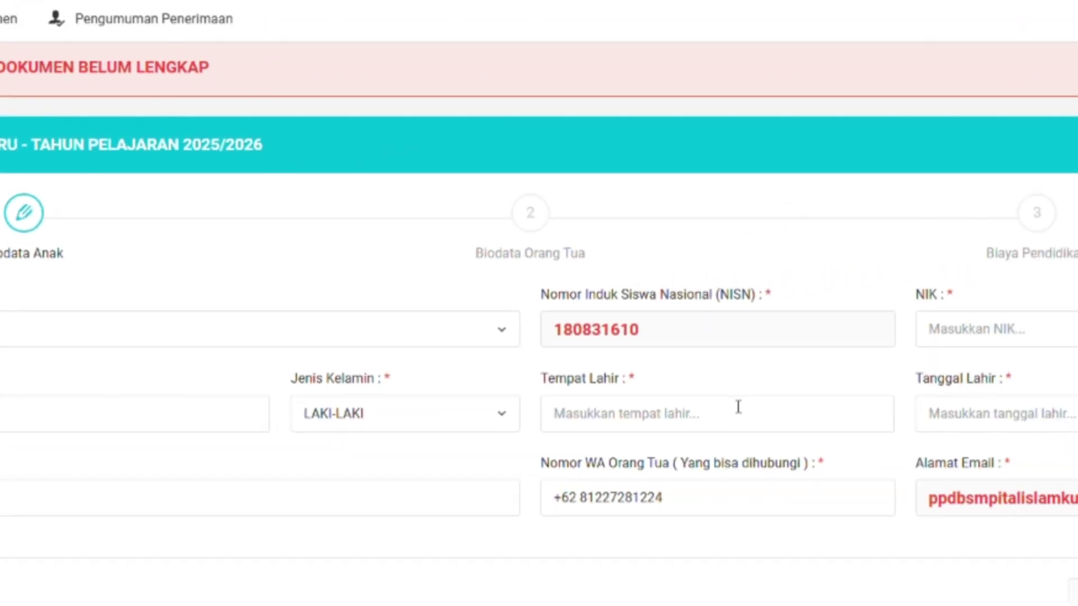
click(739, 409)
text(K)
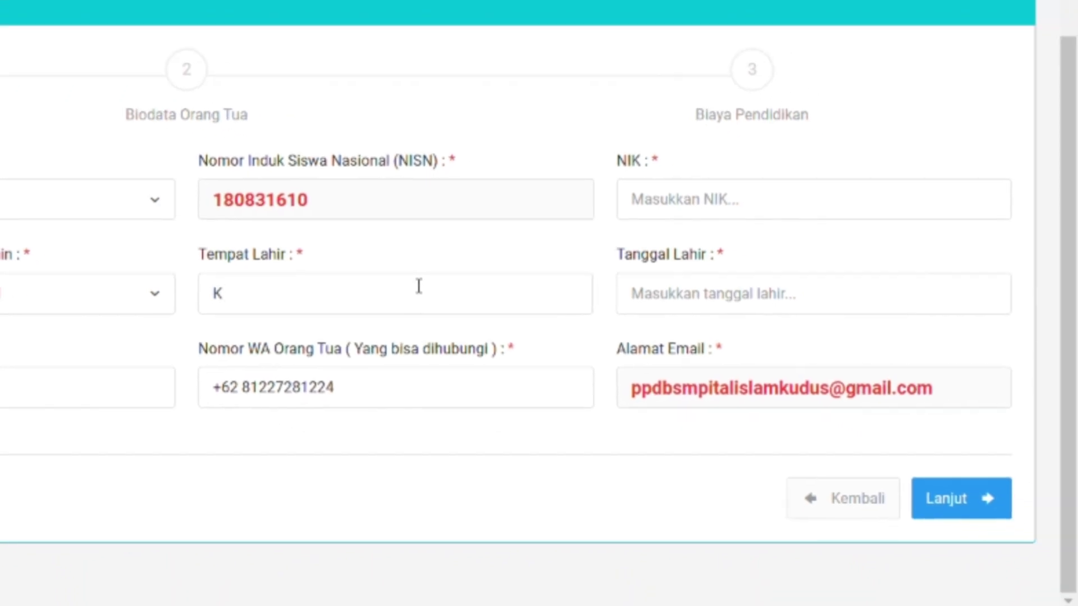
text(UDUS)
Enter the student's NIK, pick 07-01-2014 in the Tanggal Lahir calendar, and click Lanjut.
click(745, 199)
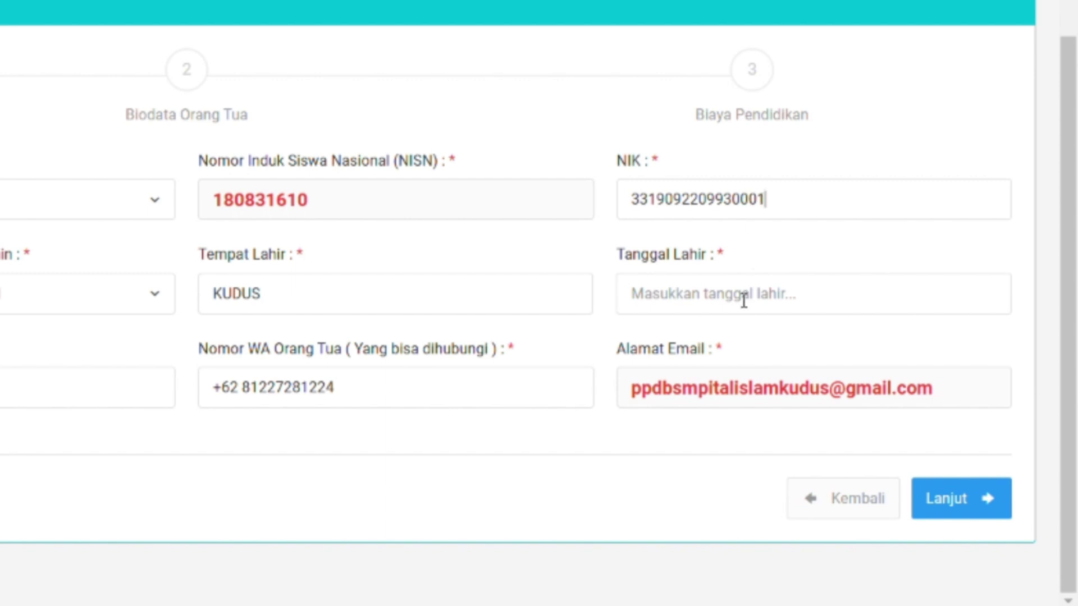
click(744, 300)
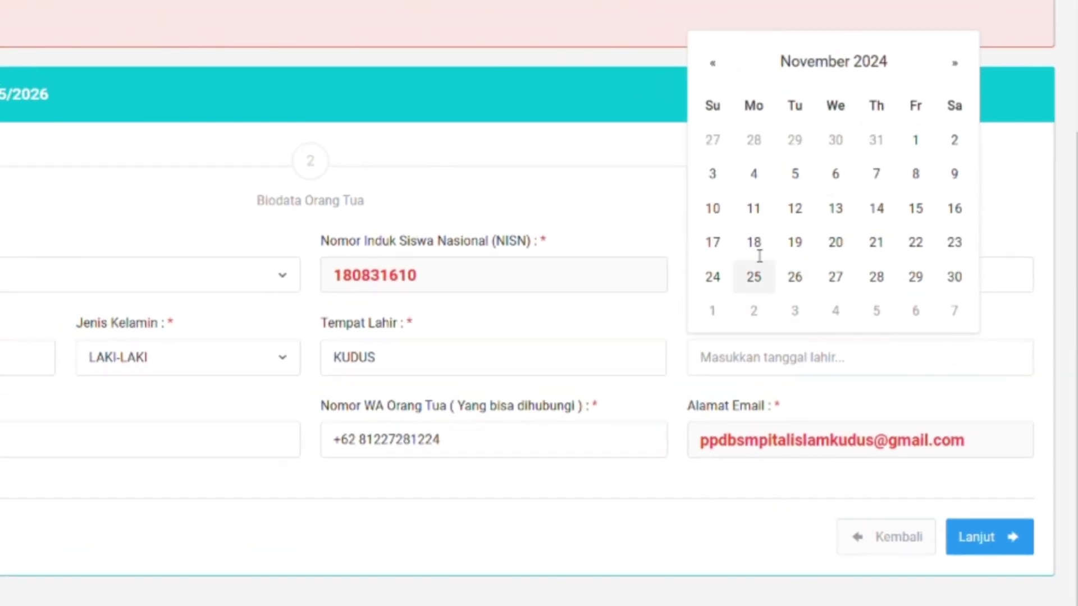
click(829, 66)
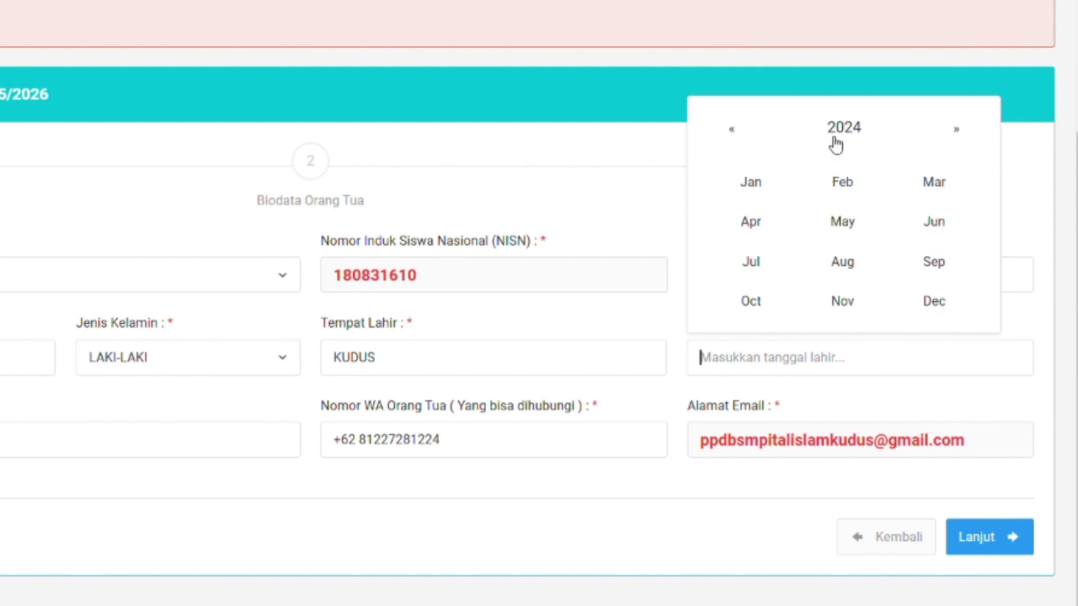
click(737, 134)
double_click(736, 135)
double_click(737, 134)
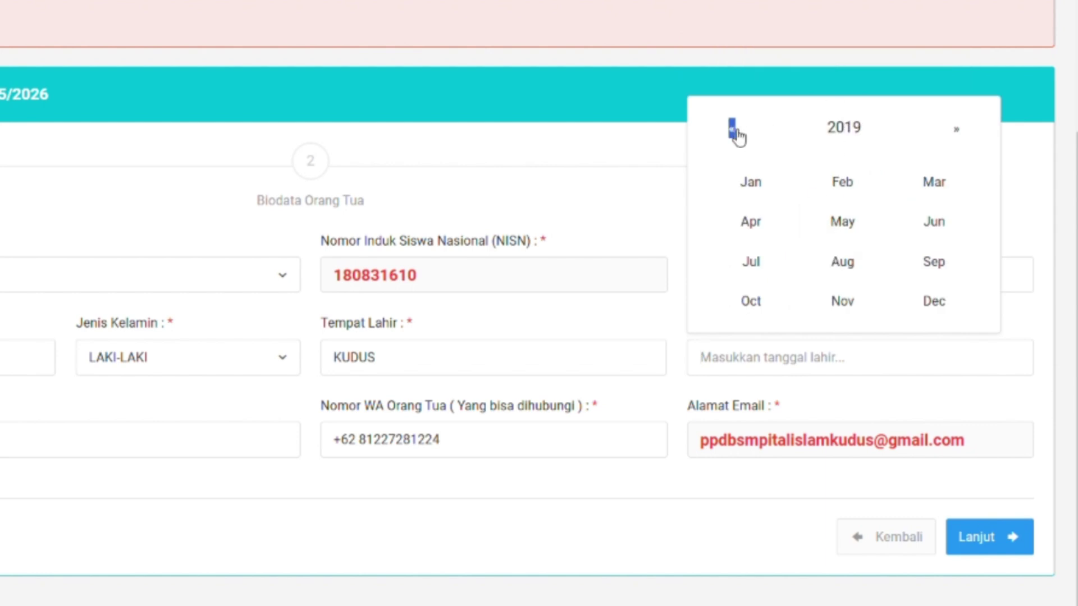
click(736, 135)
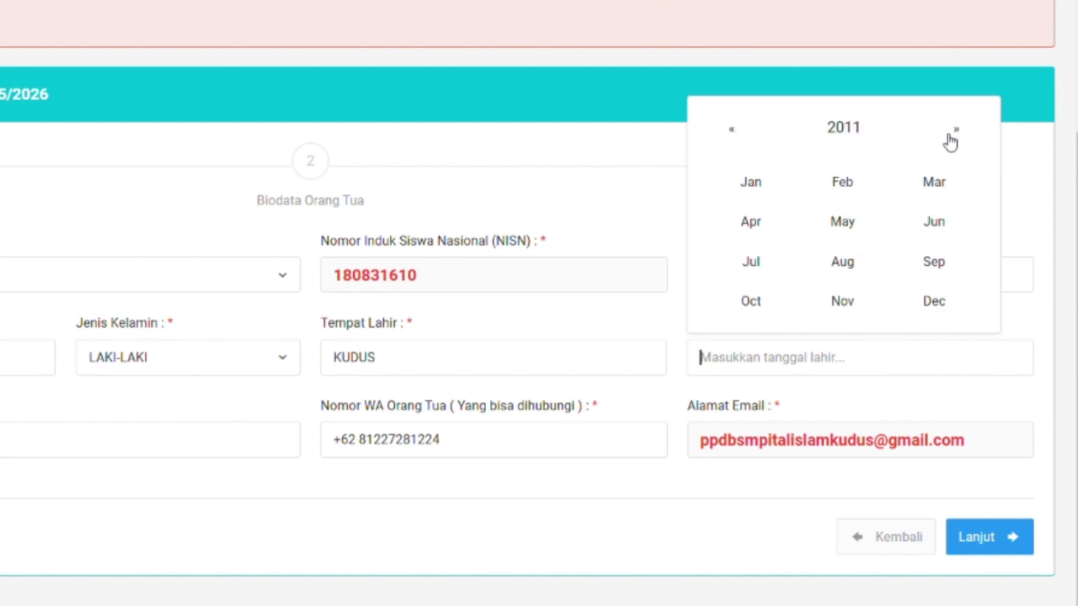
click(950, 134)
click(949, 135)
click(748, 134)
click(777, 192)
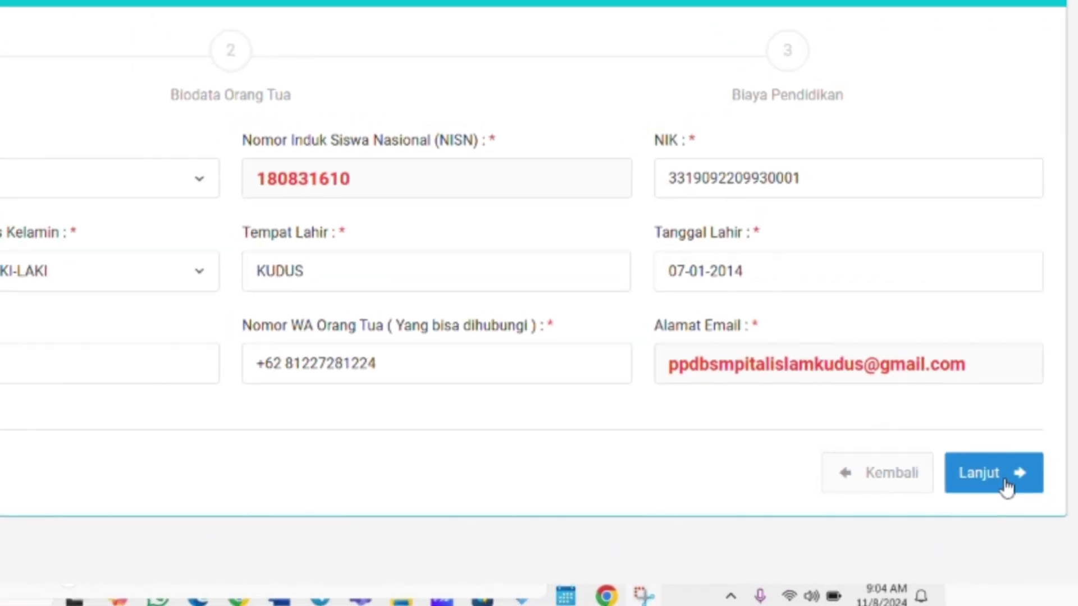
click(1004, 486)
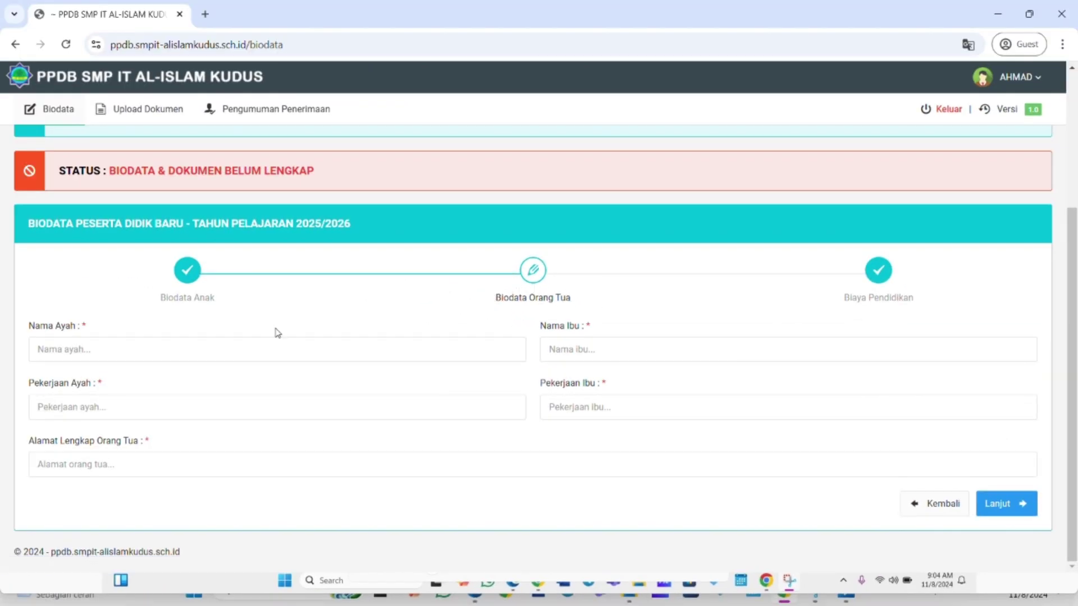
Enter the father's name, occupation WIRAUSAHA, and the parents' address.
text(MUHAMMAD)
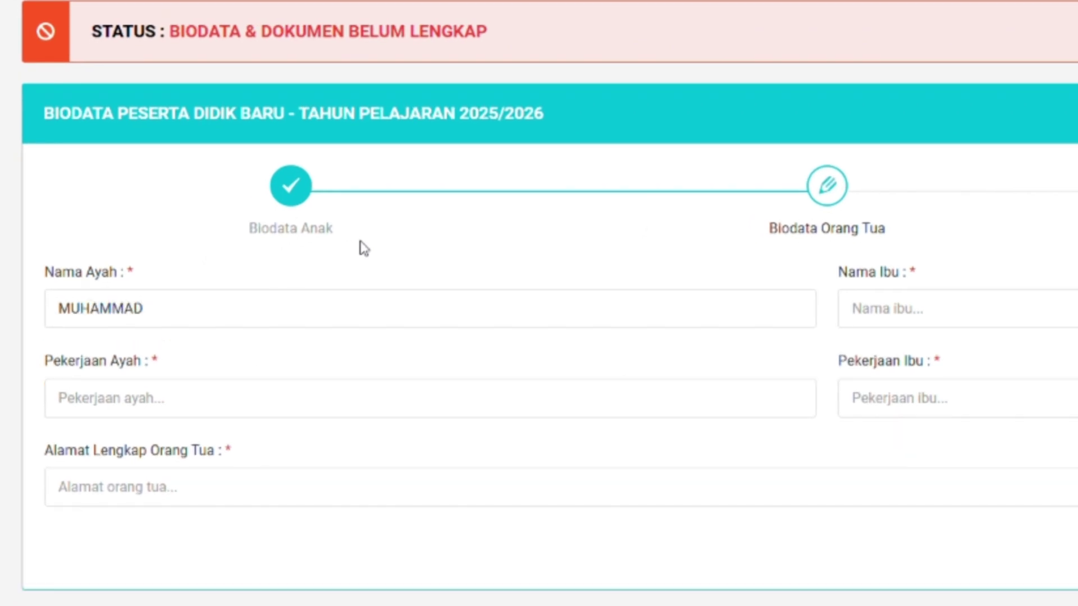
click(270, 398)
text(GURU)
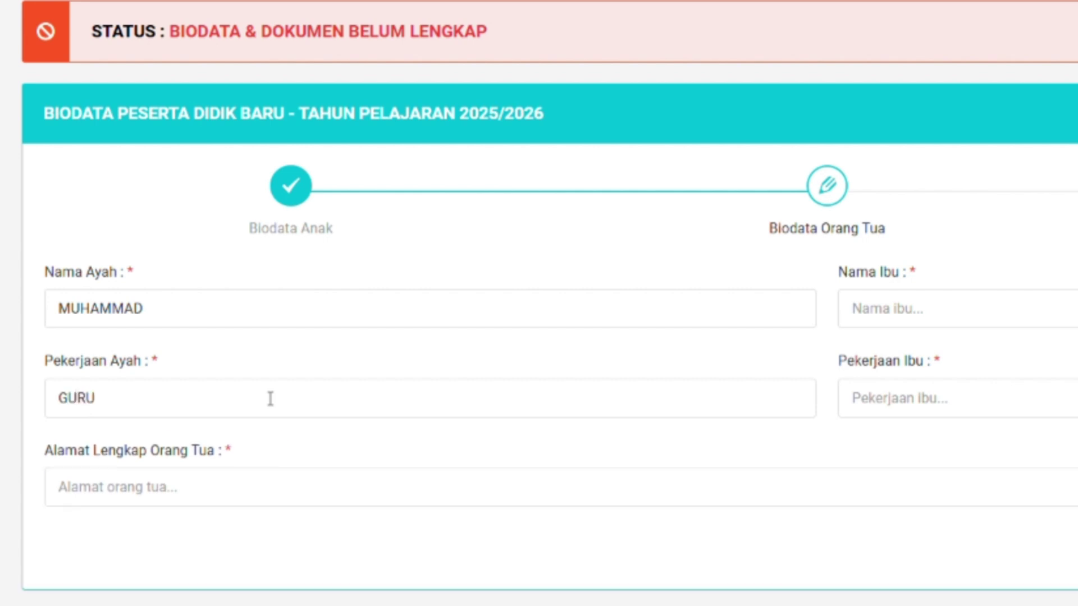
key(BackSpace)
key(BackSpace)
key(BackSpace)
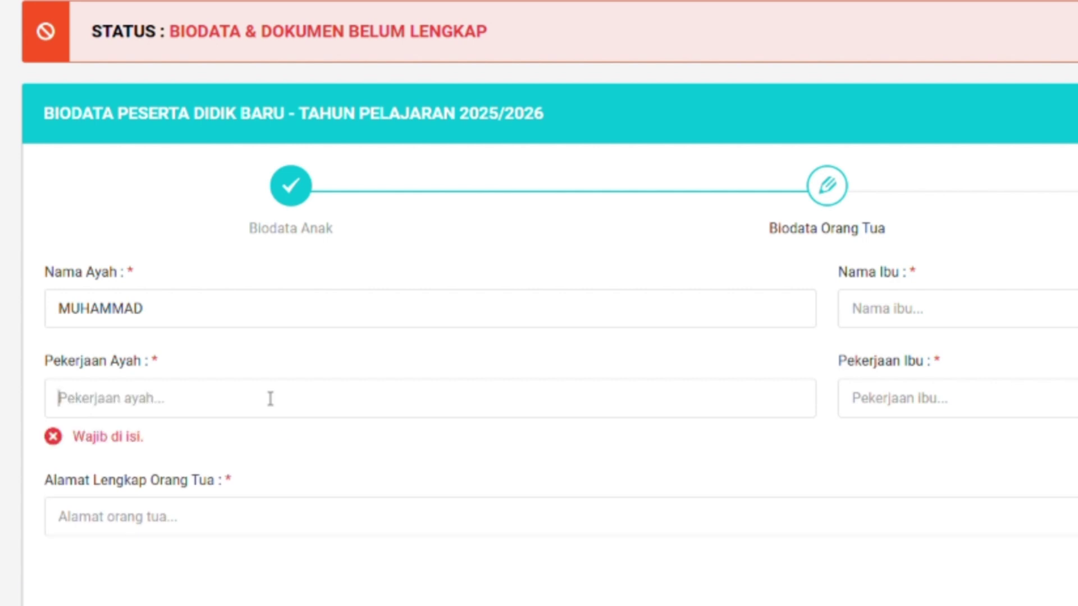
text(WIRAUSAHA)
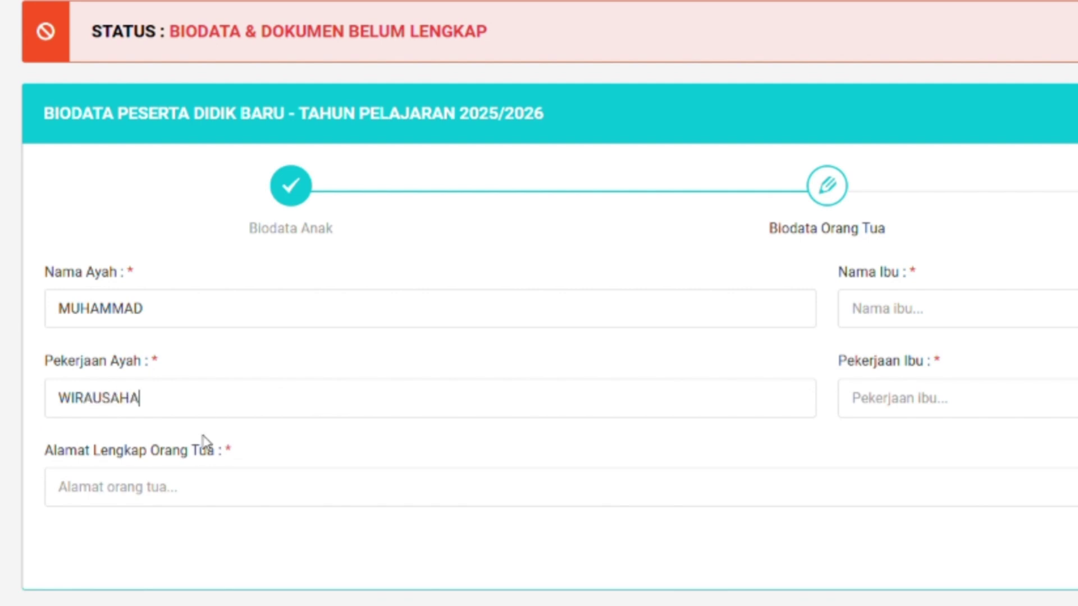
click(195, 495)
text(KOTA)
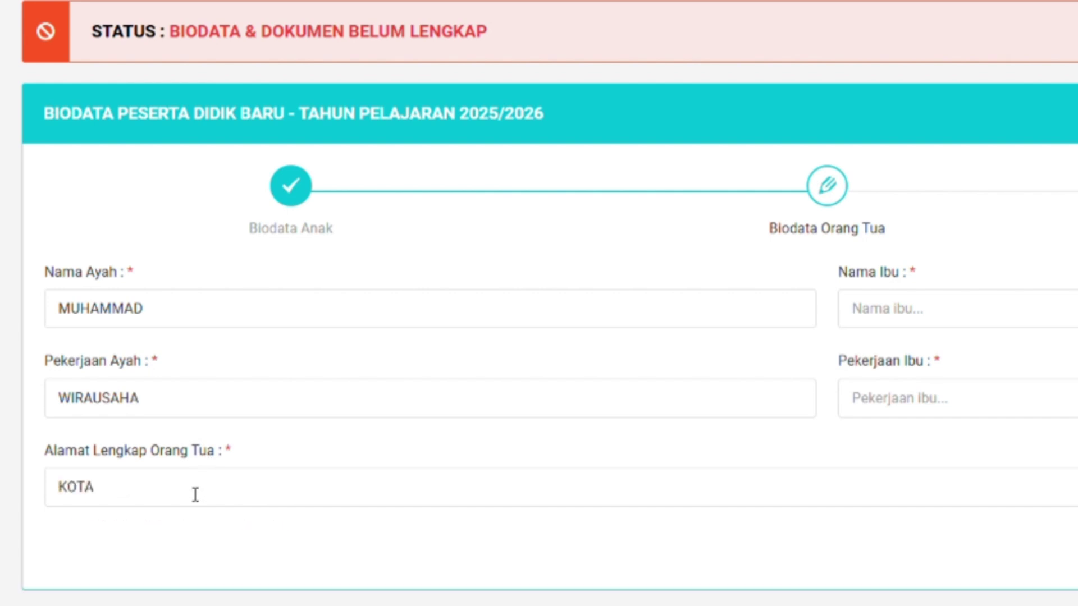
text(, KUDUS)
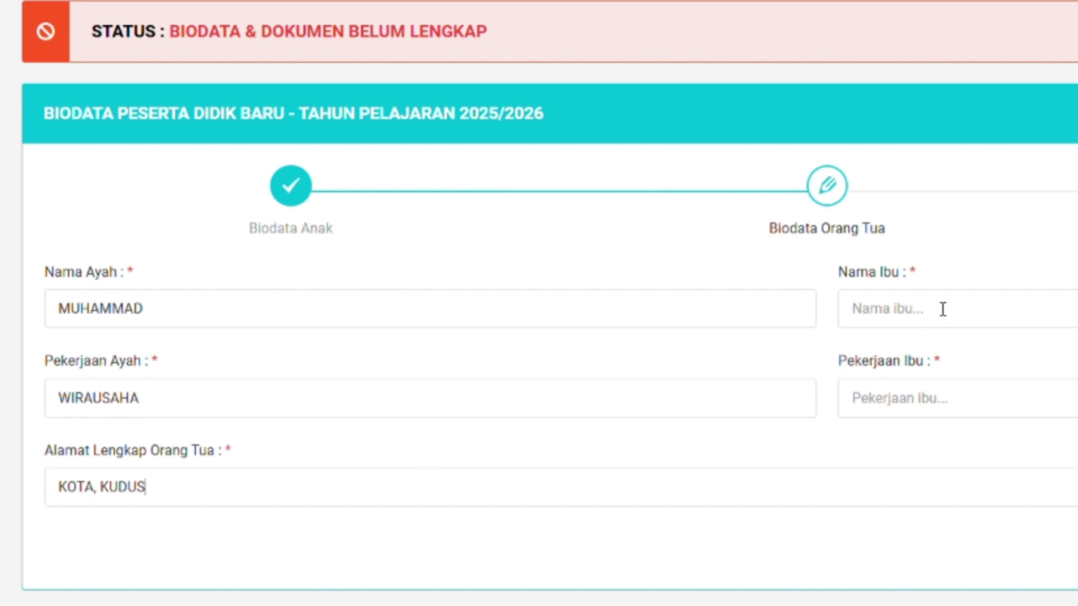
Enter the mother's name and occupation IBU RUMAH TANGGA, then continue to Biaya Pendidikan.
click(942, 309)
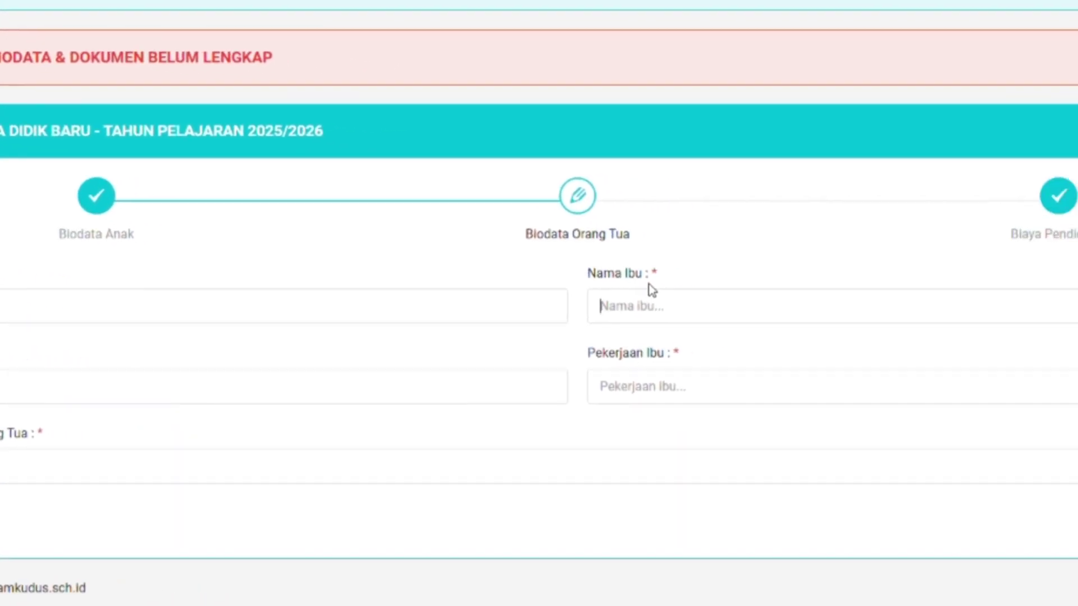
text(A)
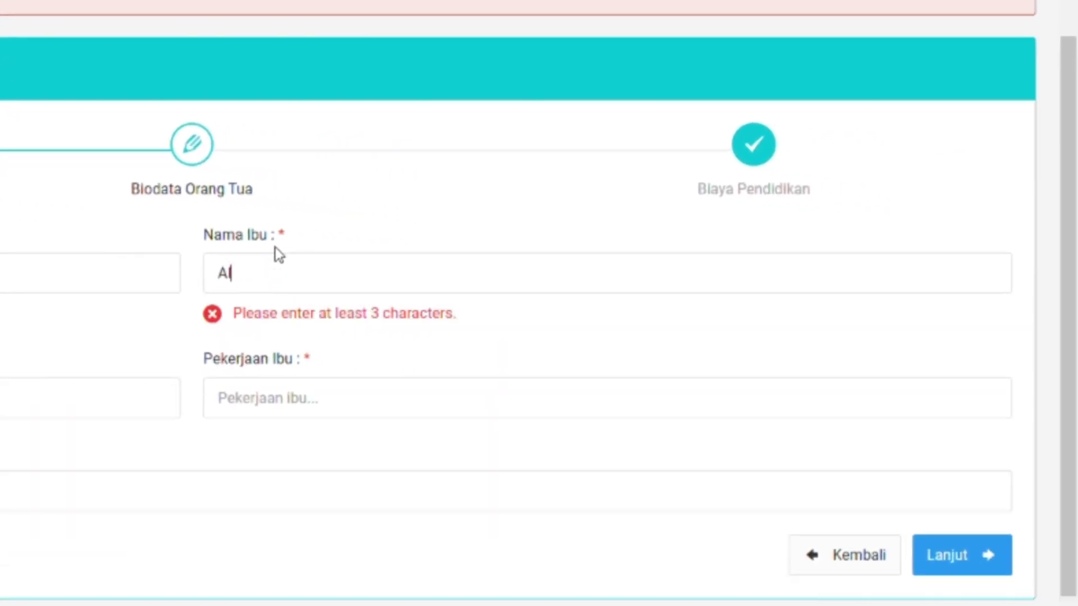
text(ISYAH)
click(283, 368)
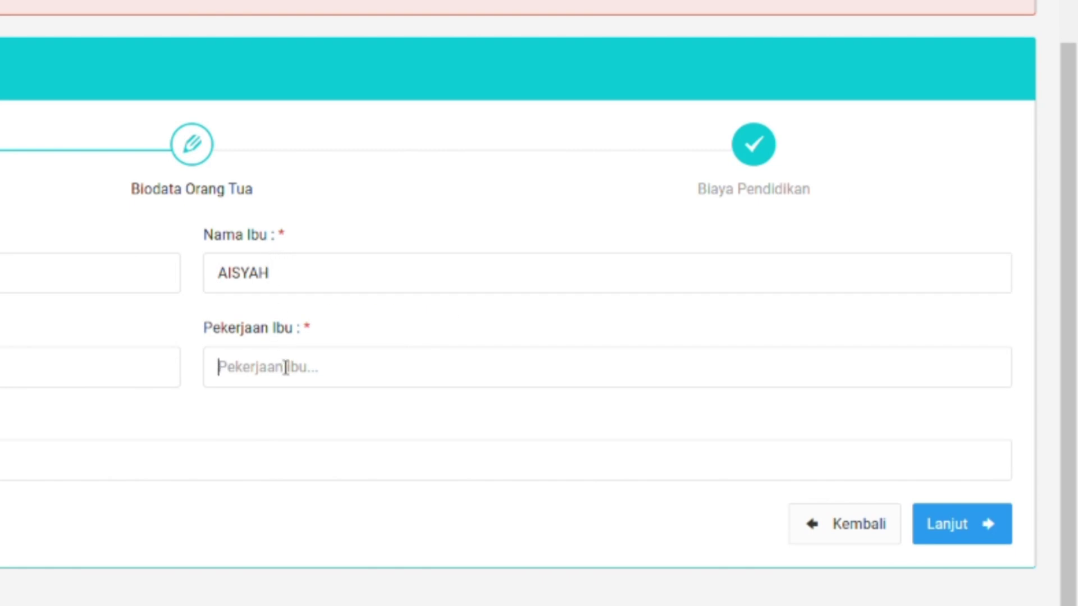
text(IBU RUMAH TANGGA)
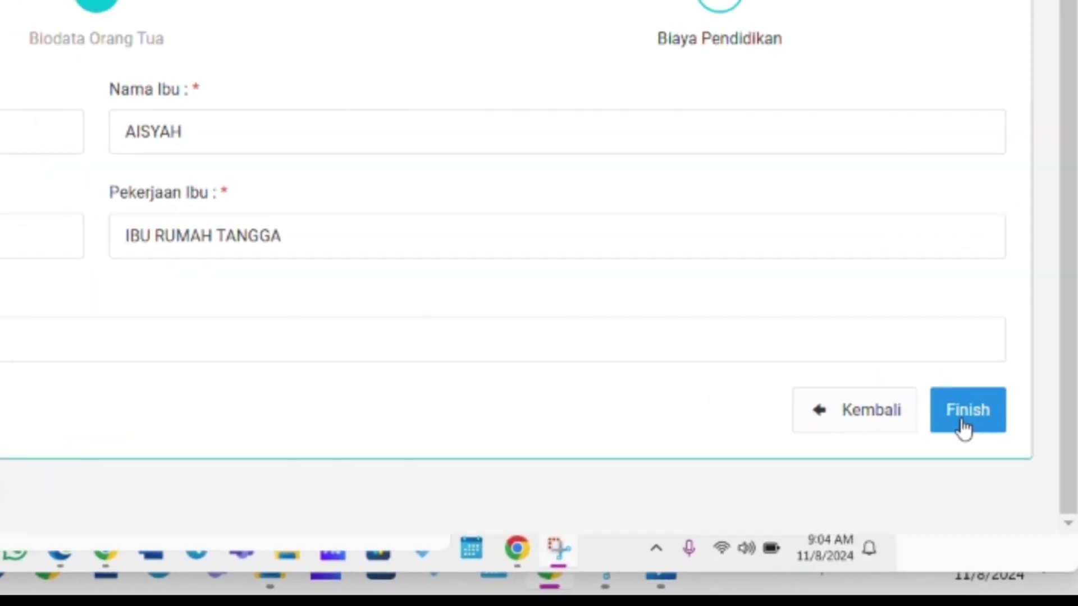
click(936, 384)
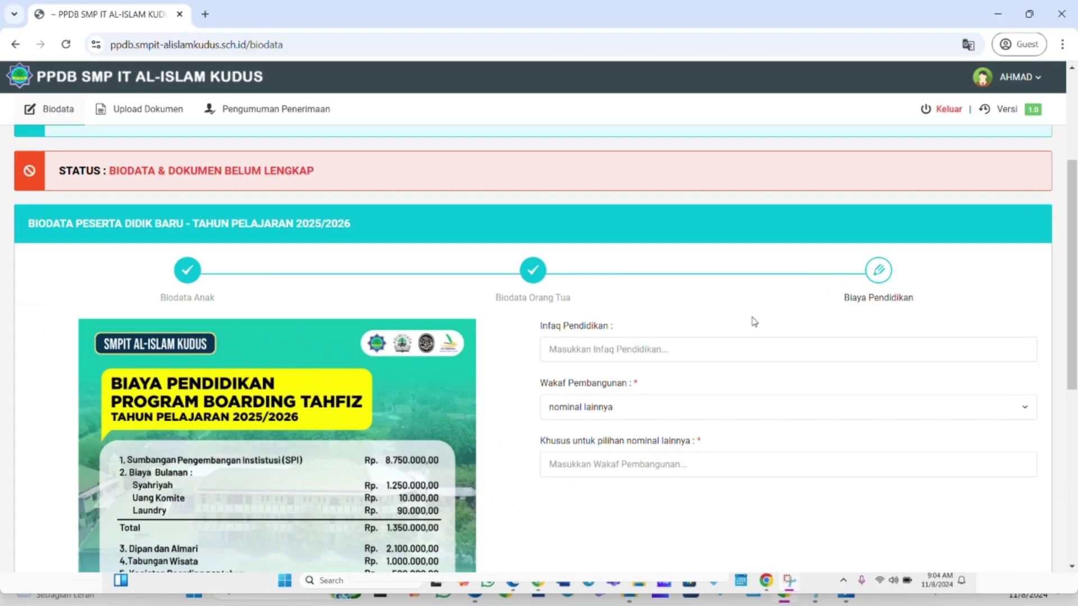
scroll(745, 320, down, 1)
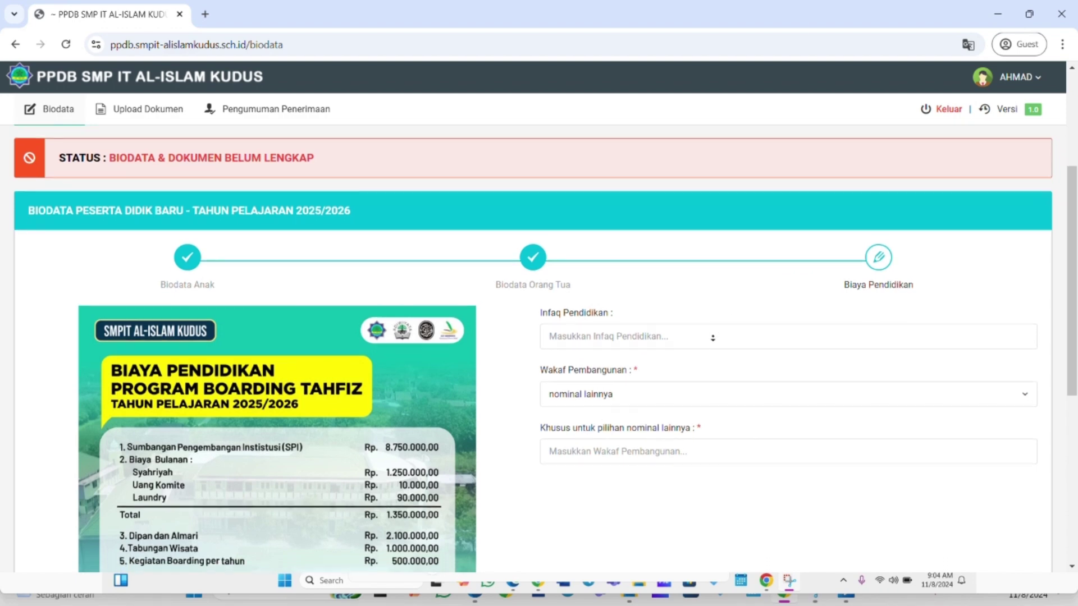
scroll(711, 338, down, 1)
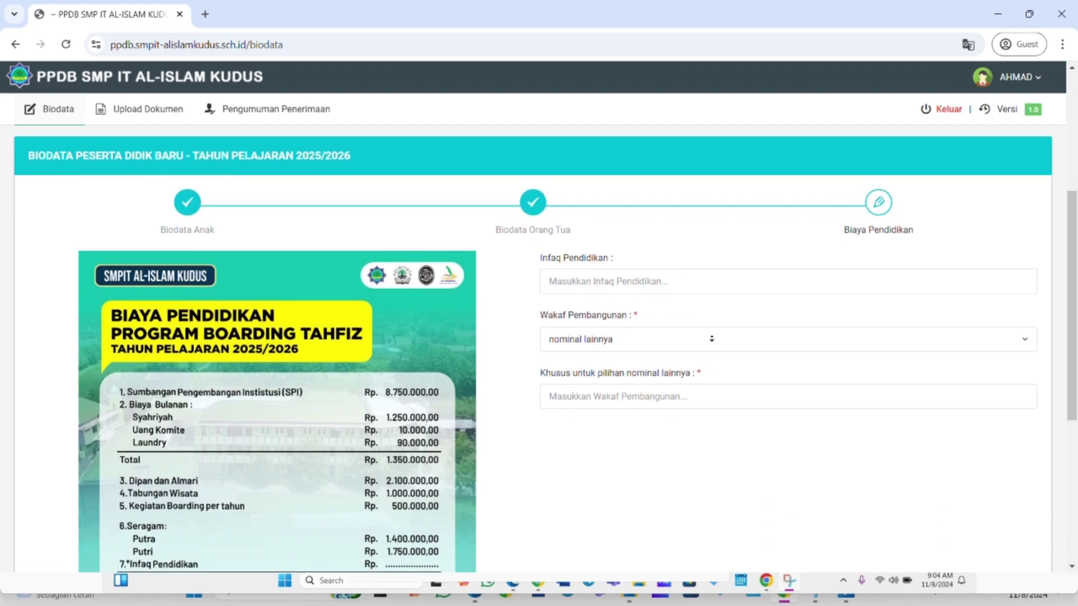
scroll(711, 340, down, 1)
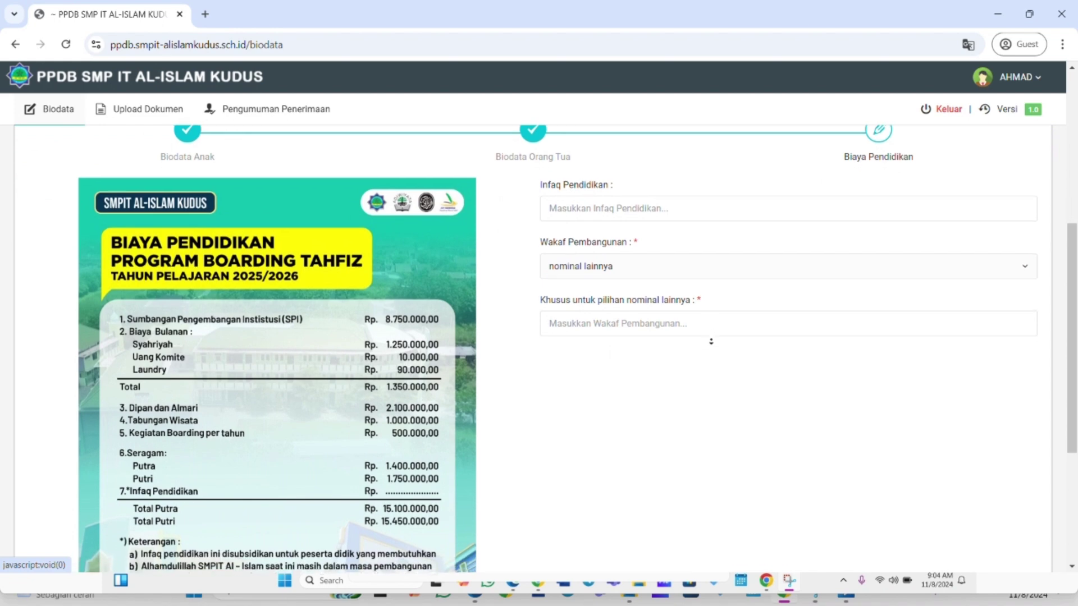
scroll(708, 342, down, 1)
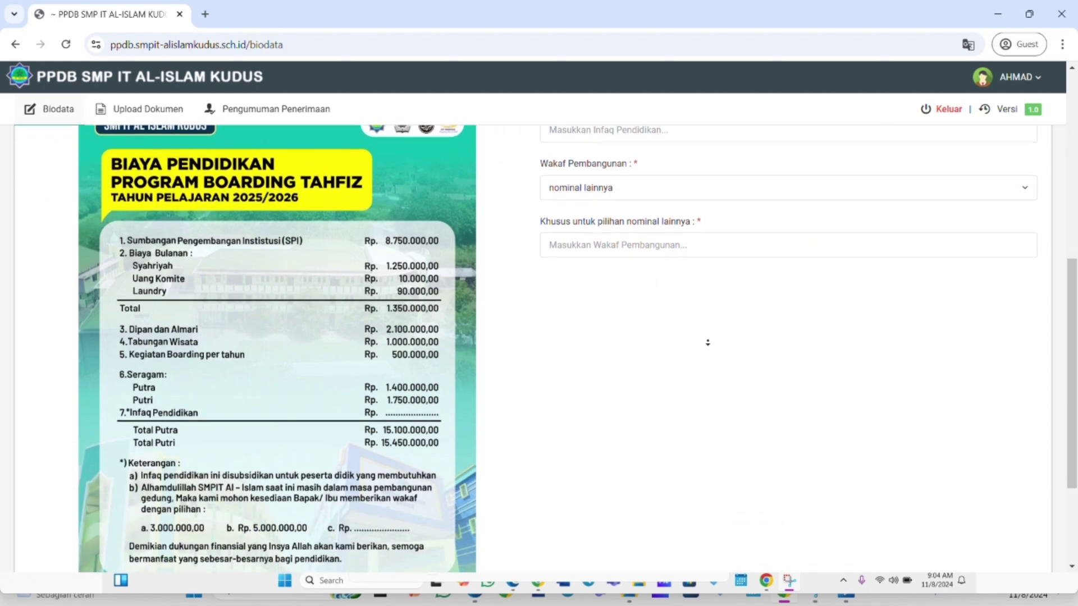
scroll(708, 342, down, 1)
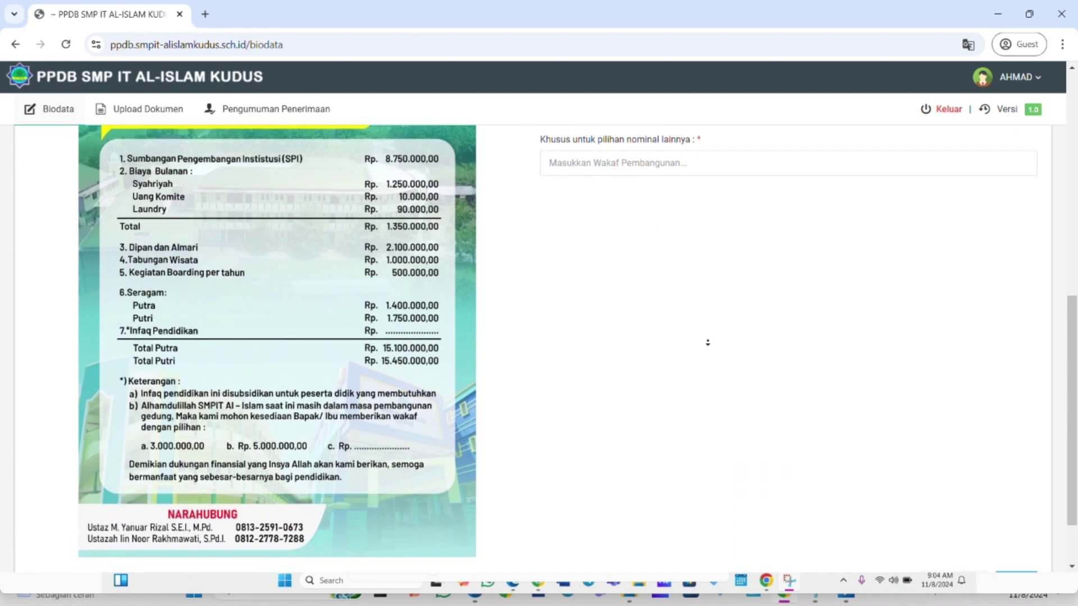
scroll(705, 342, down, 1)
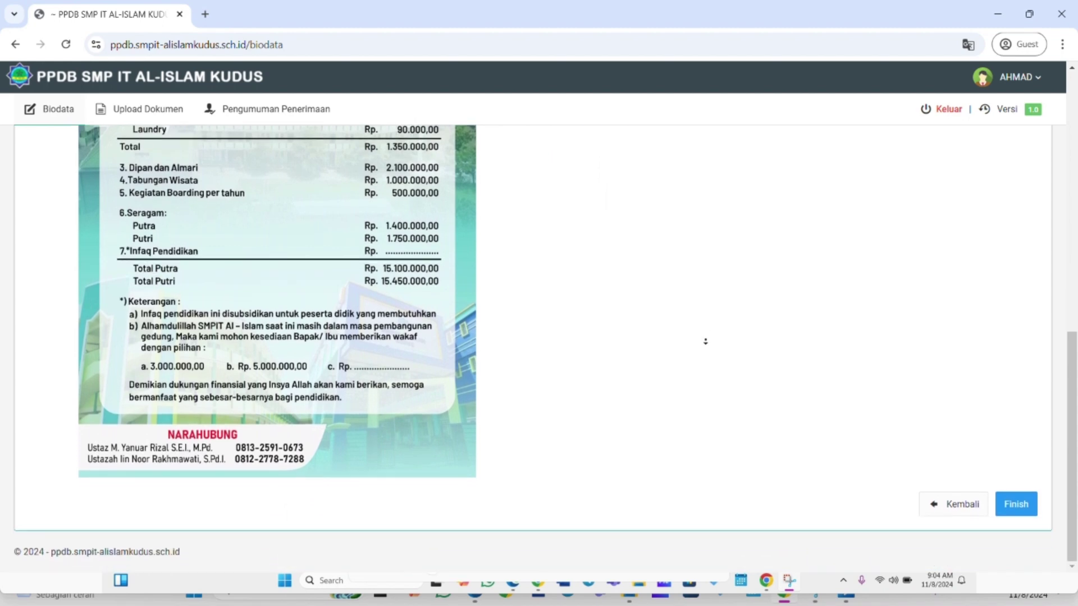
scroll(707, 307, up, 2)
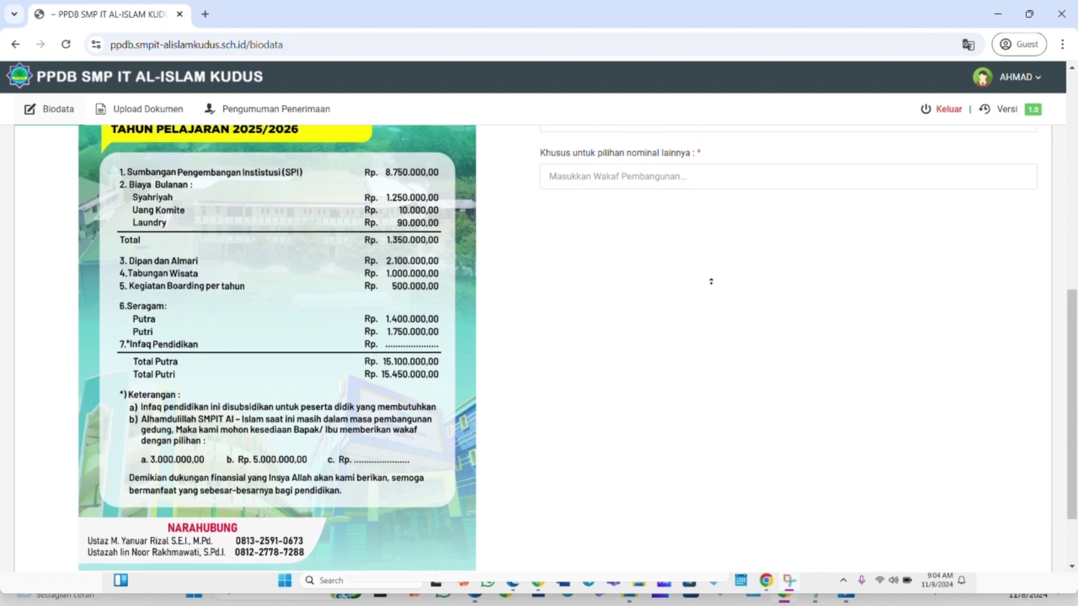
scroll(710, 282, up, 3)
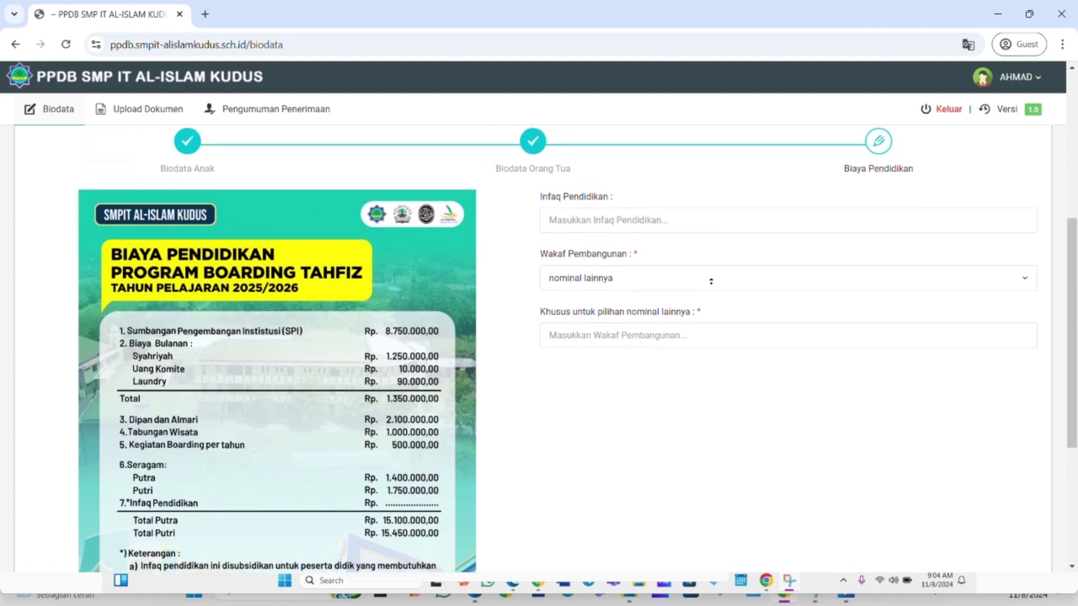
scroll(711, 290, up, 1)
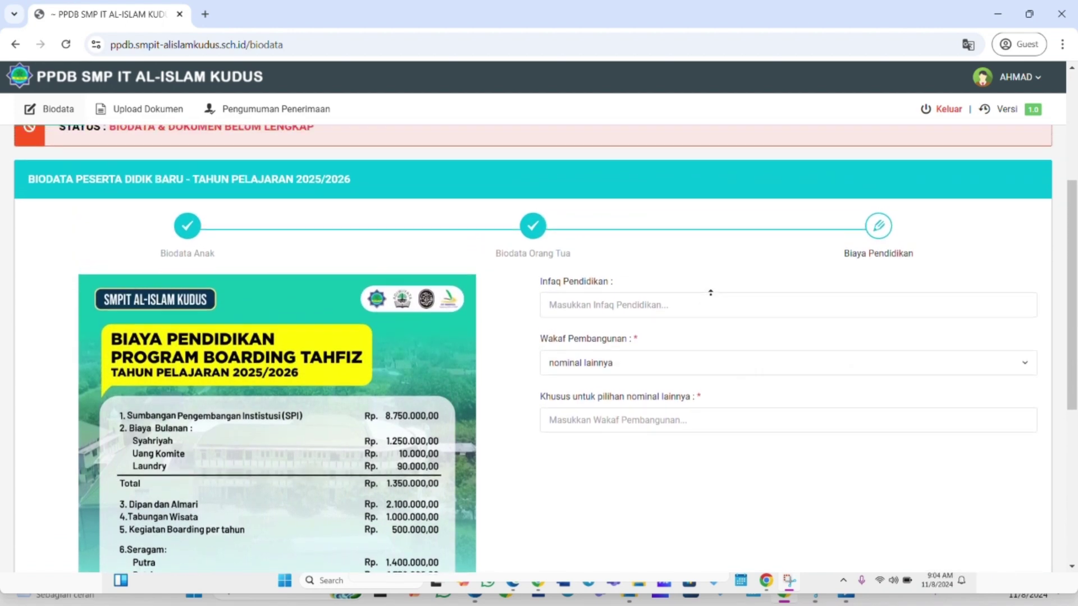
Enter 10.000.000 for Infaq Pendidikan, choose 5.000.000 for Wakaf Pembangunan, and click Finish.
click(734, 321)
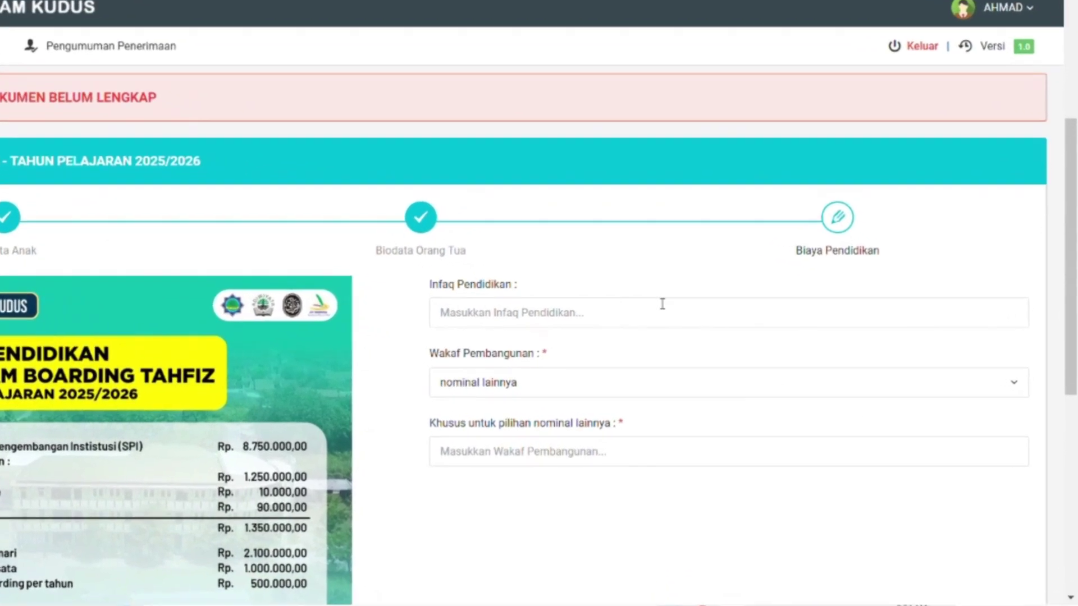
text(0)
key(BackSpace)
text(1)
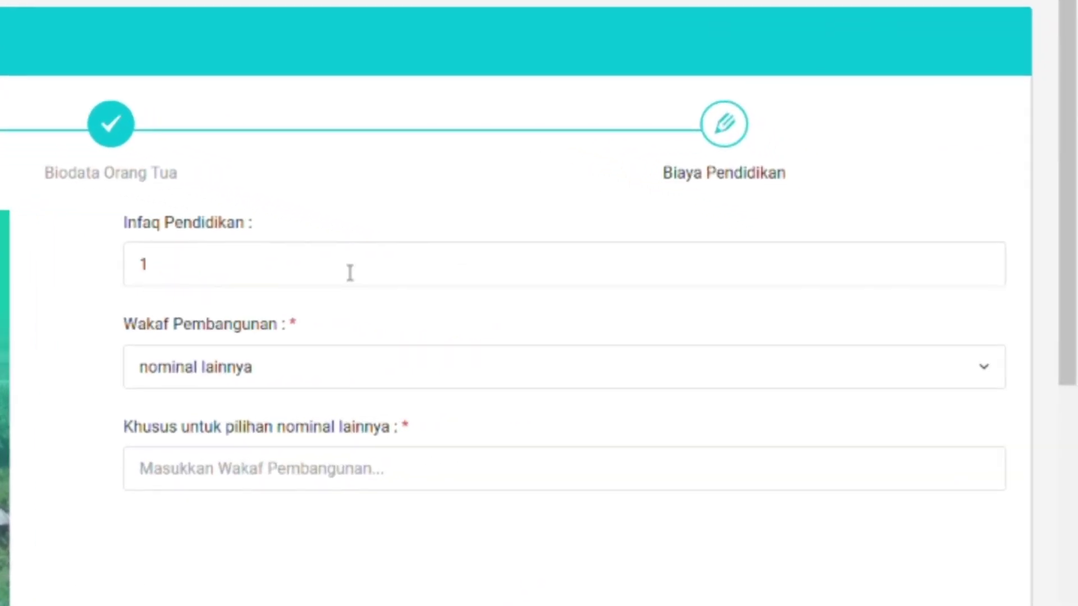
text(0.000)
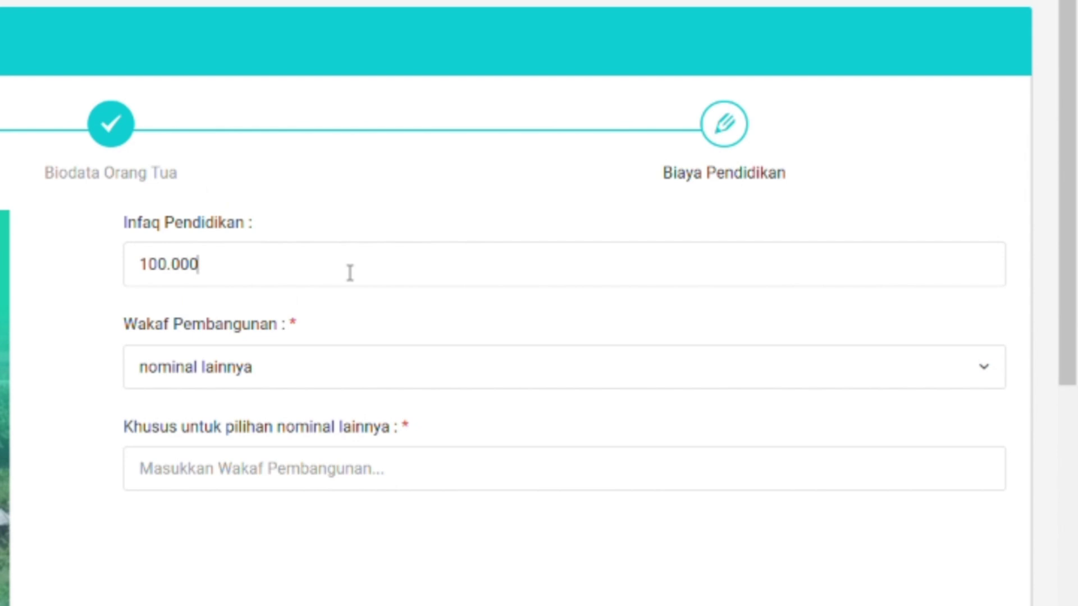
text(.000)
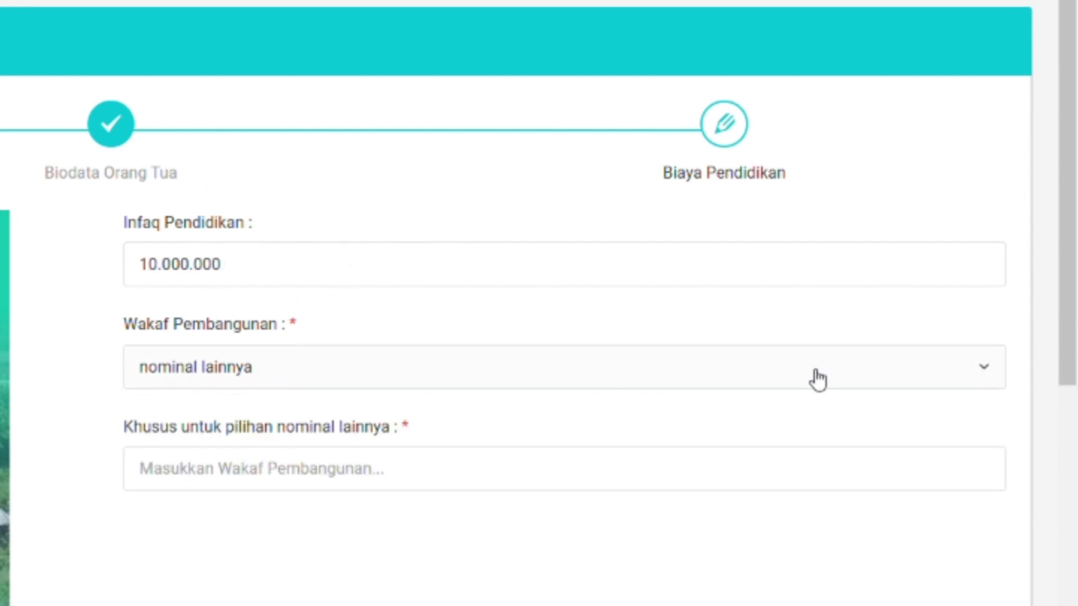
click(982, 373)
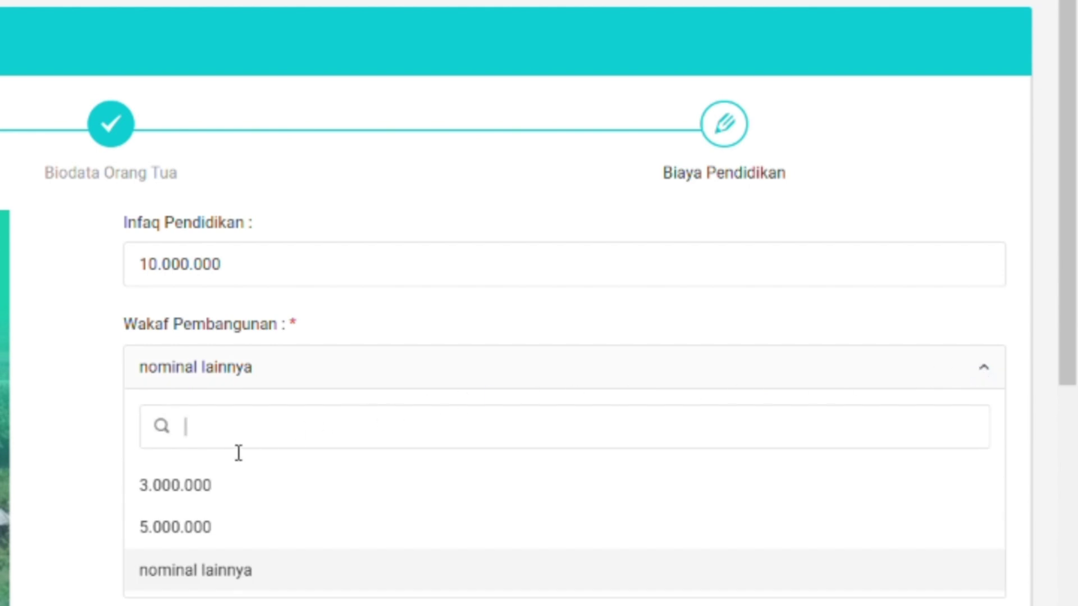
click(147, 531)
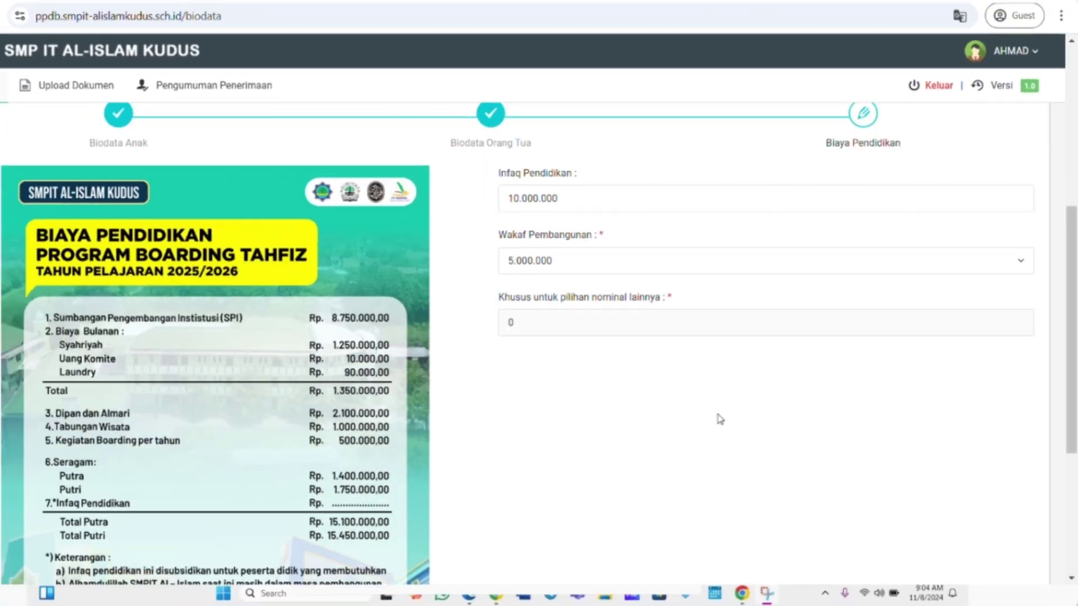
scroll(642, 420, down, 5)
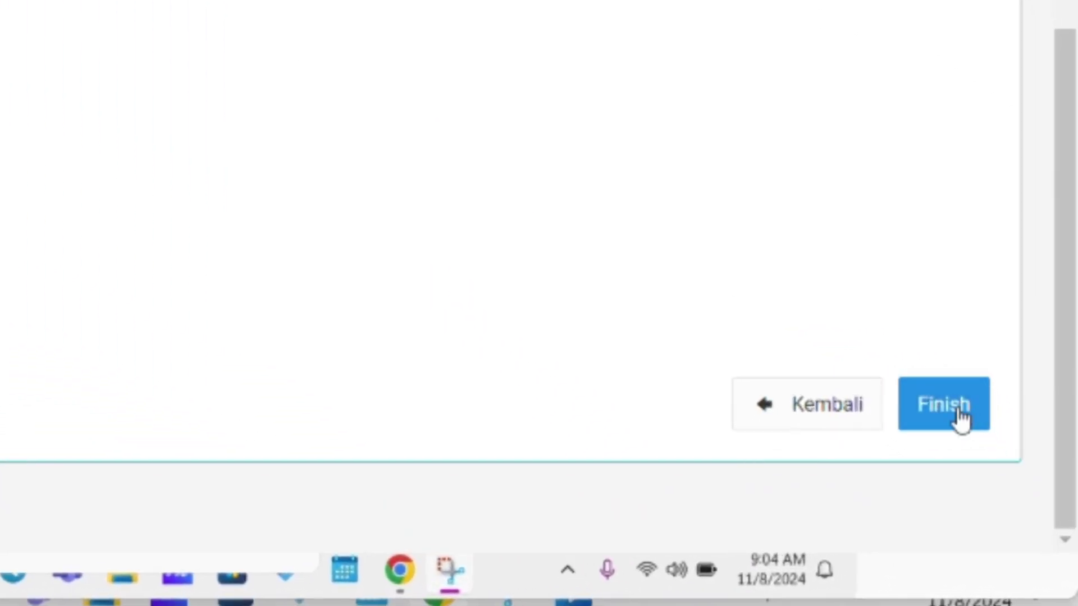
click(959, 412)
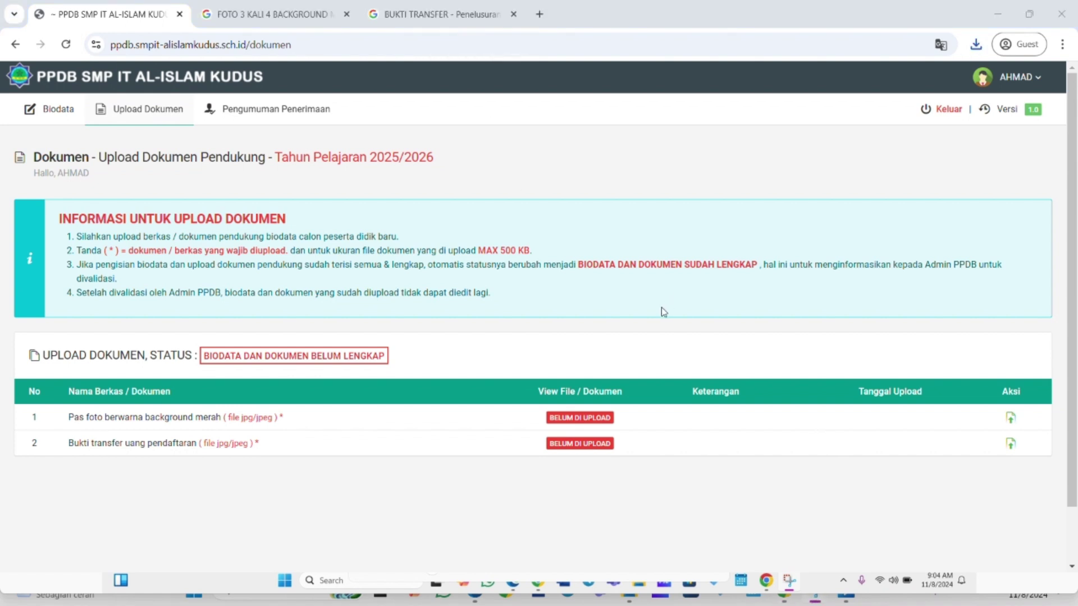
Scroll to the Upload Dokumen table showing the photo and transfer proof as not uploaded.
scroll(656, 317, down, 1)
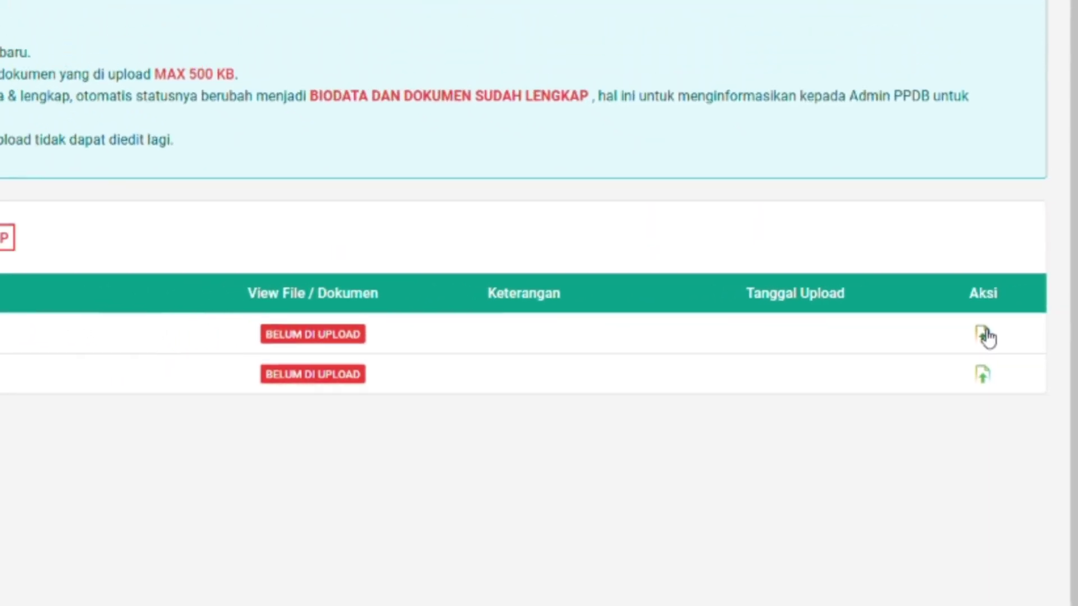
Upload the student's image from D:\ppdb as the row 1 red-background photo.
click(956, 316)
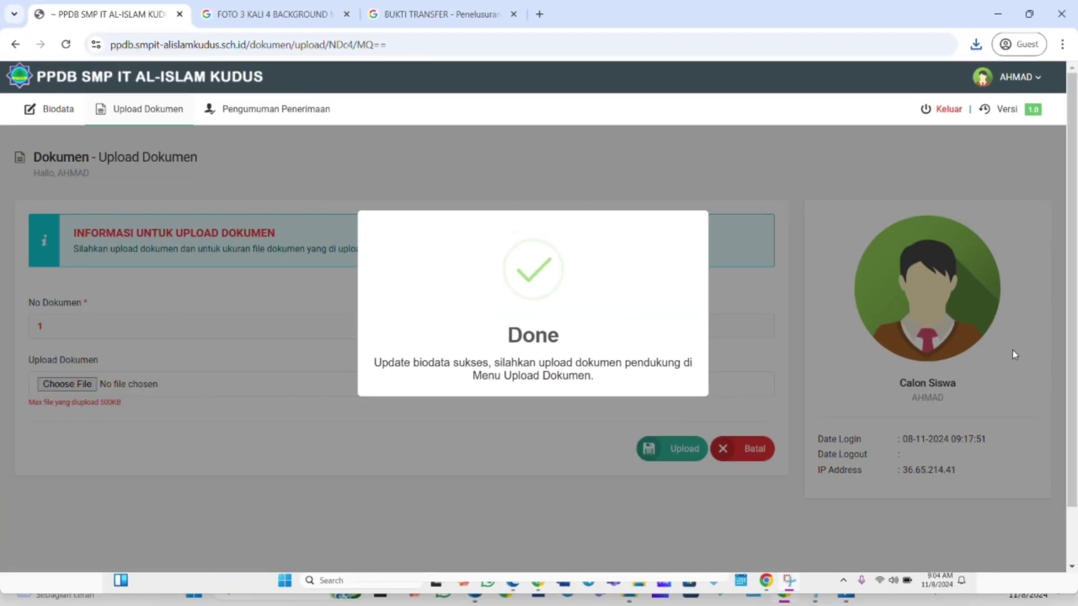
click(484, 426)
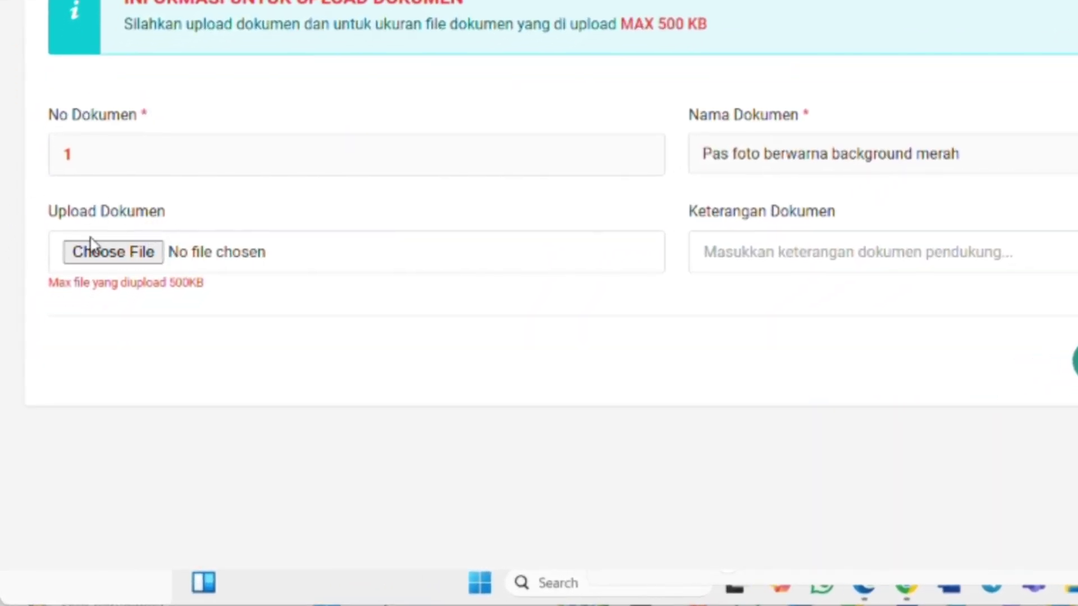
click(103, 253)
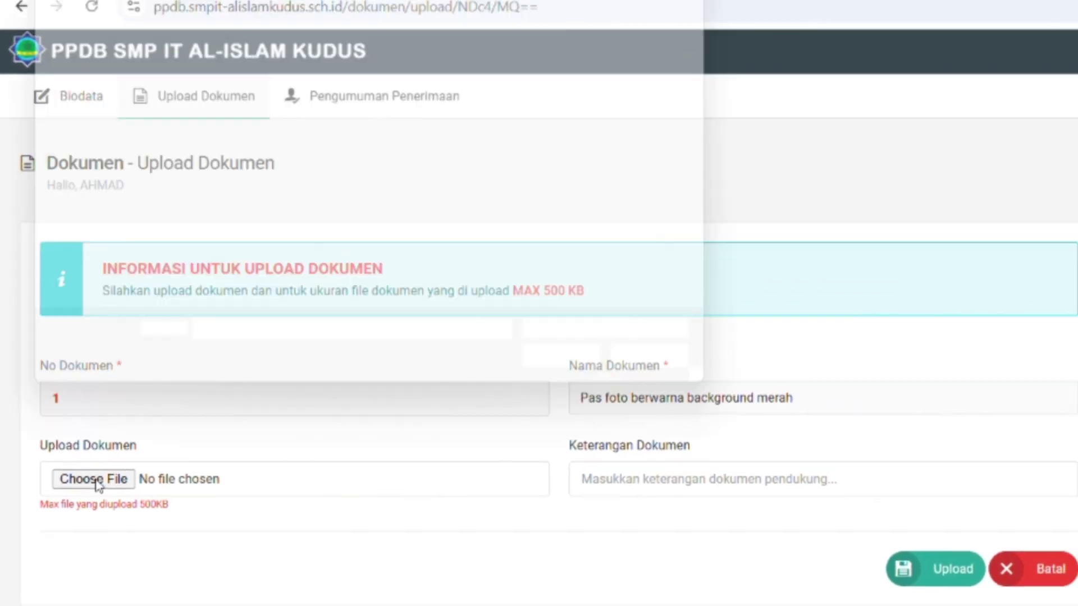
scroll(82, 326, down, 3)
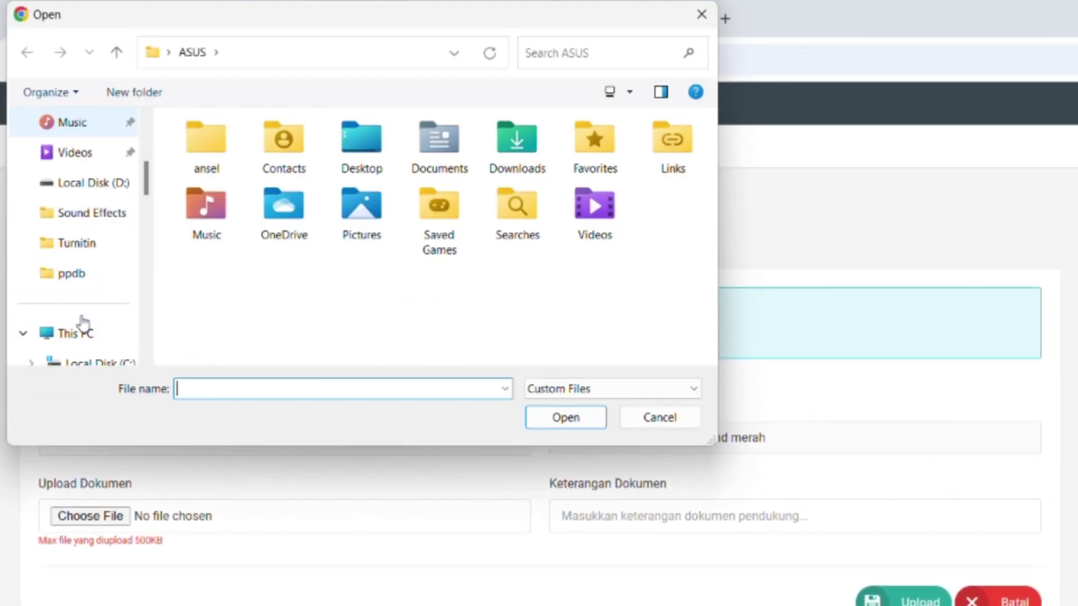
click(78, 271)
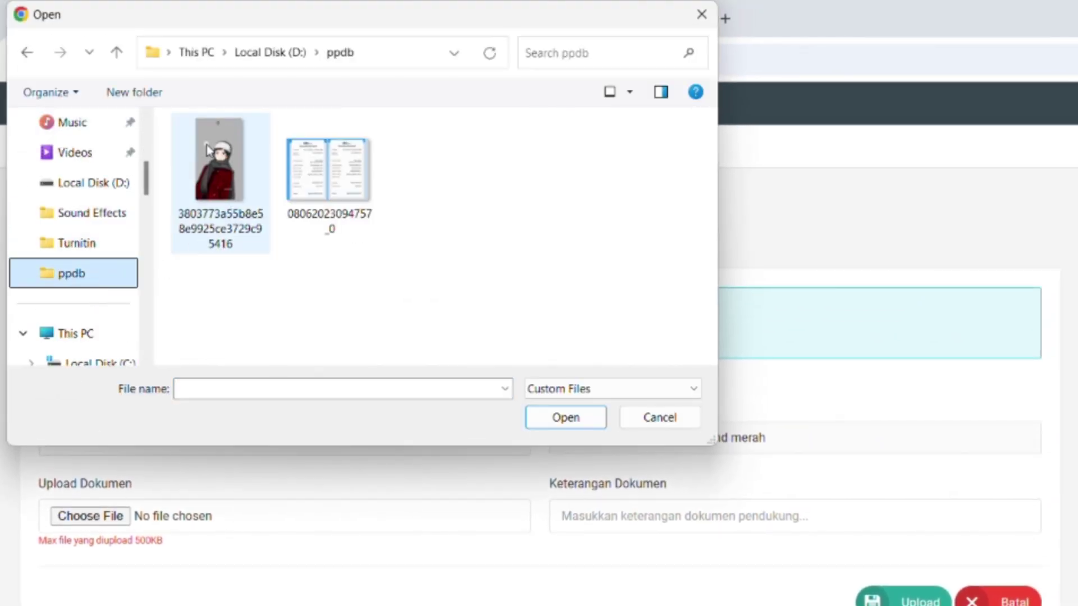
click(224, 169)
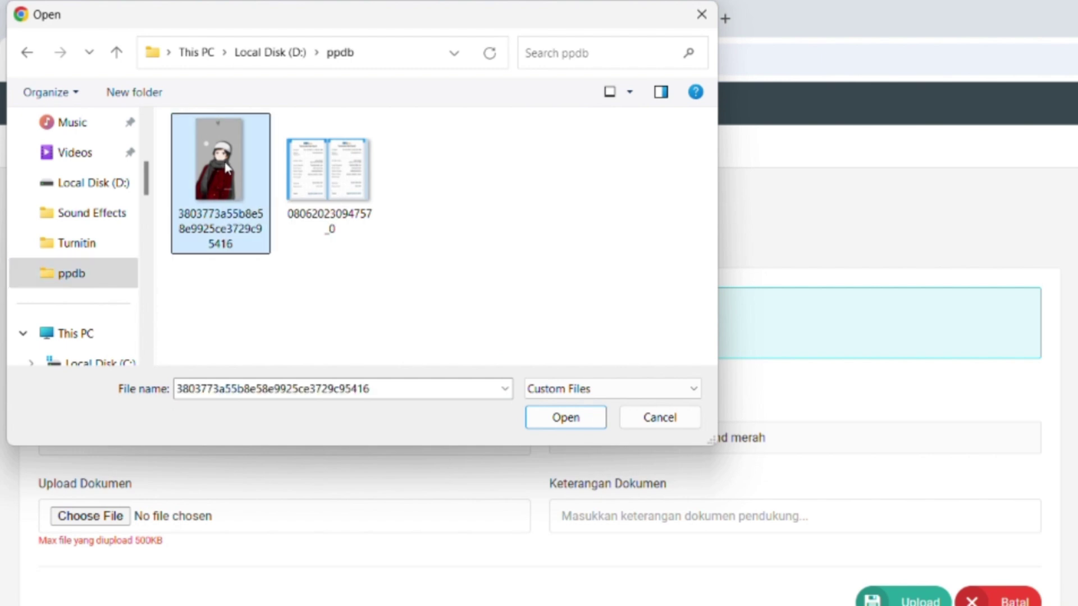
click(580, 421)
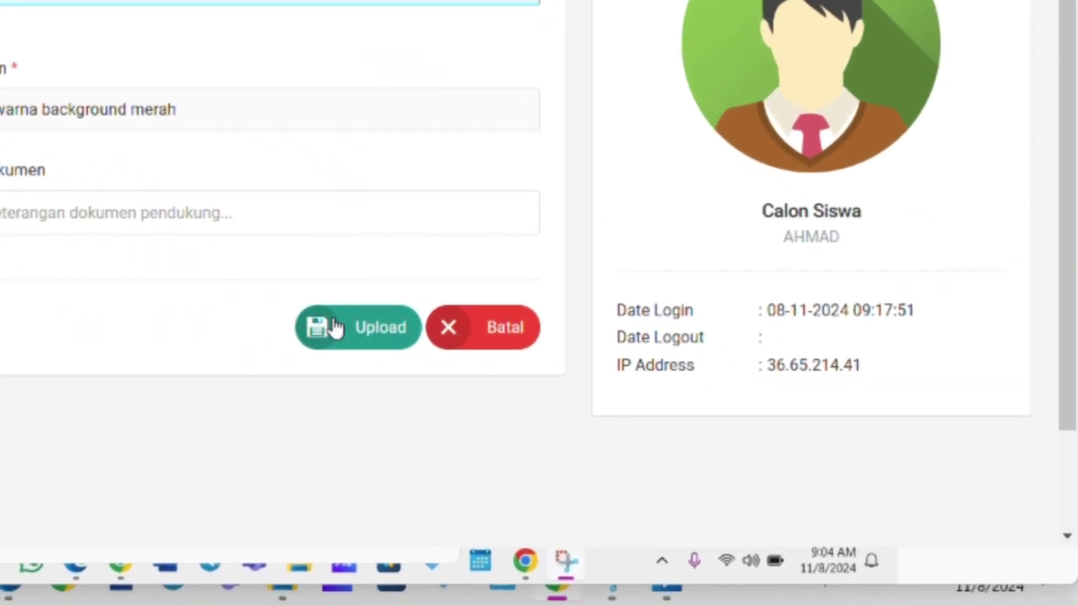
click(335, 327)
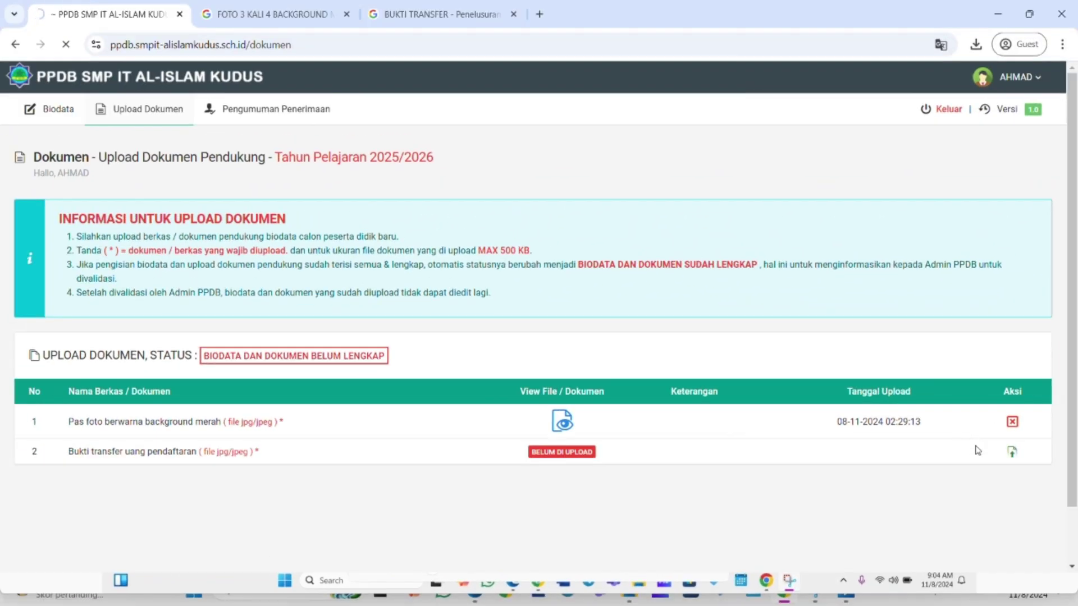
click(1010, 456)
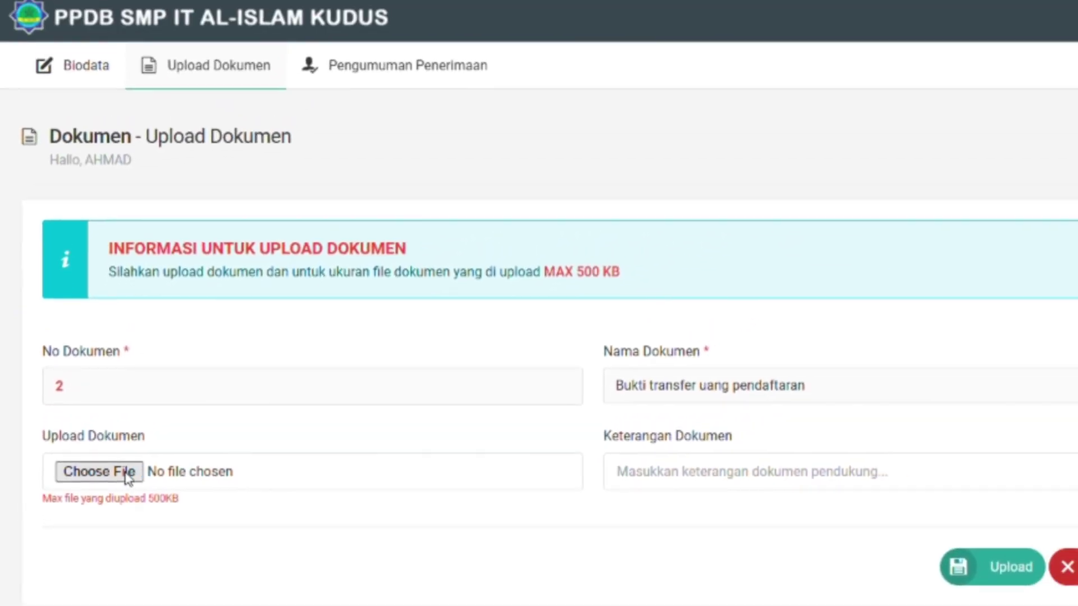
click(157, 341)
double_click(362, 148)
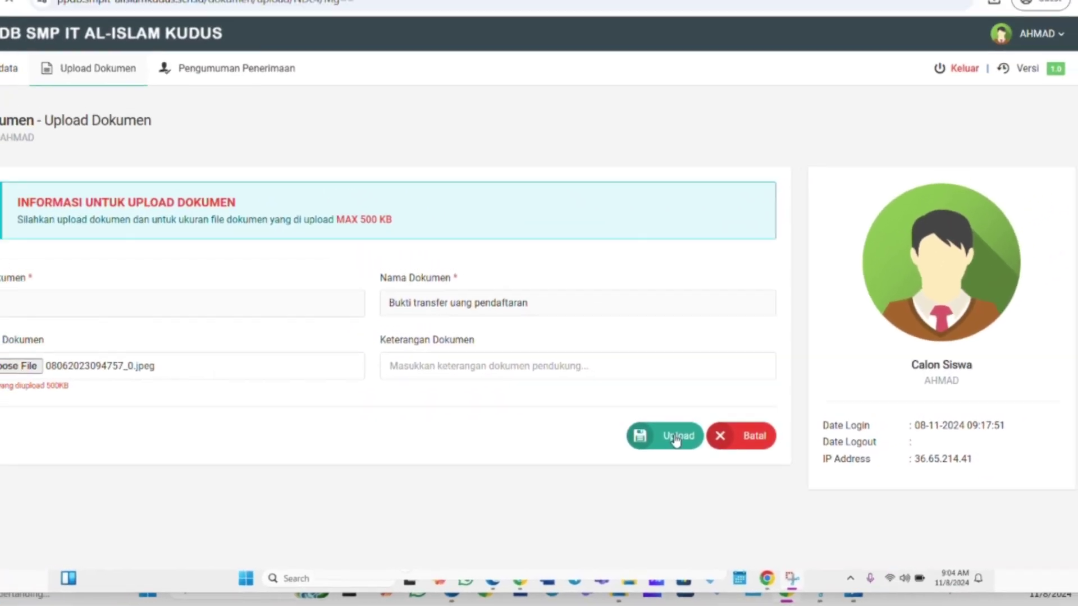
click(652, 393)
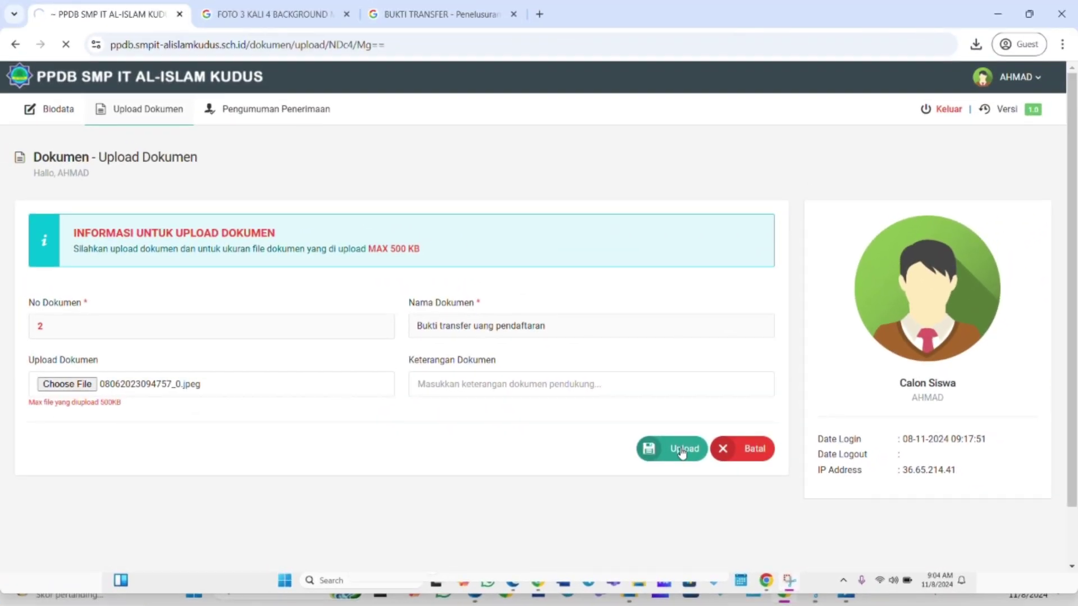